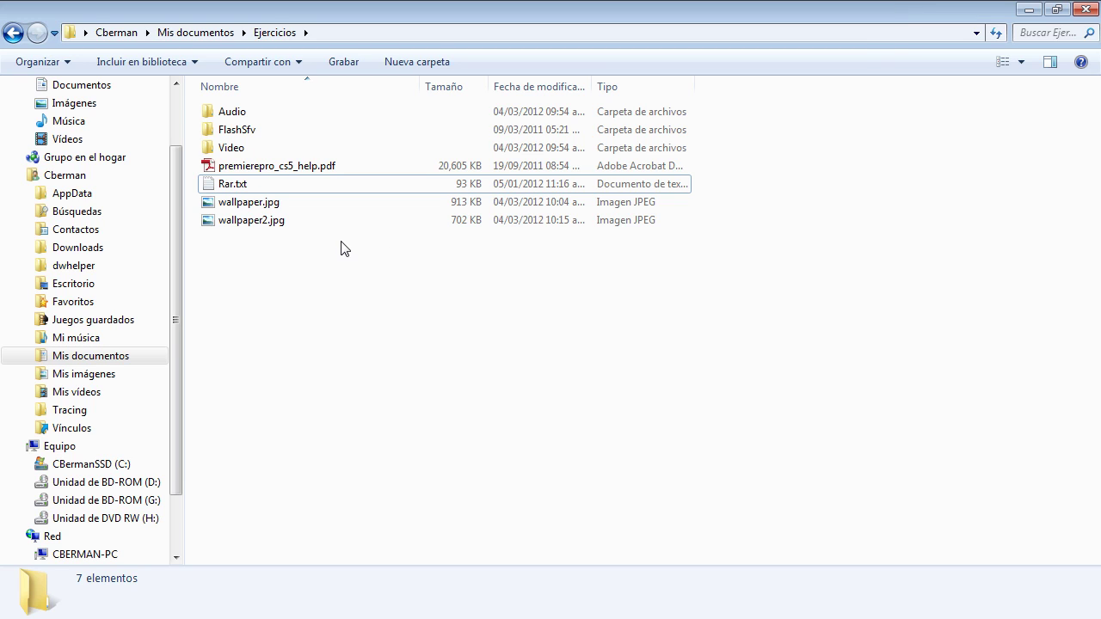
Step: Start adding premierepro_cs5_help.pdf to a RAR archive and open Establecer contraseña under Avanzado
left_click(316, 172)
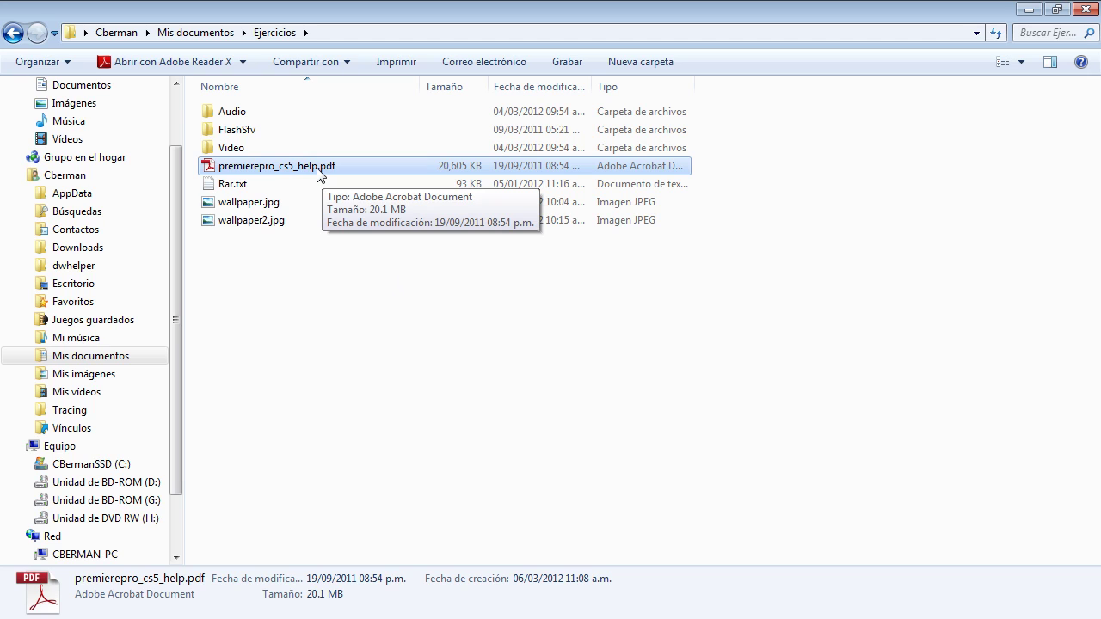
right_click(317, 172)
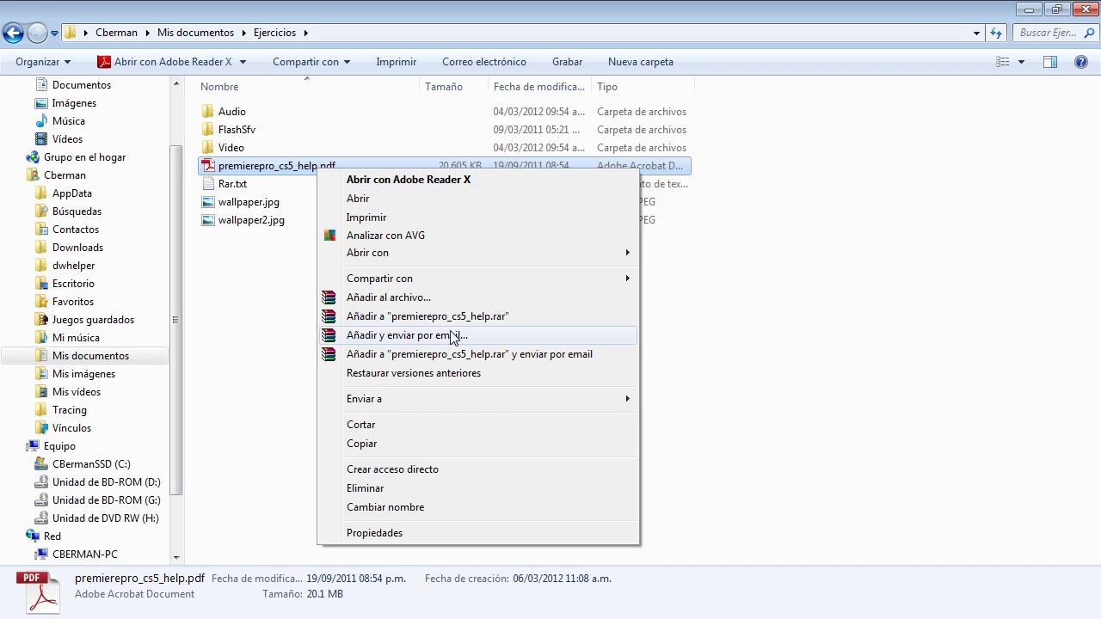
left_click(467, 301)
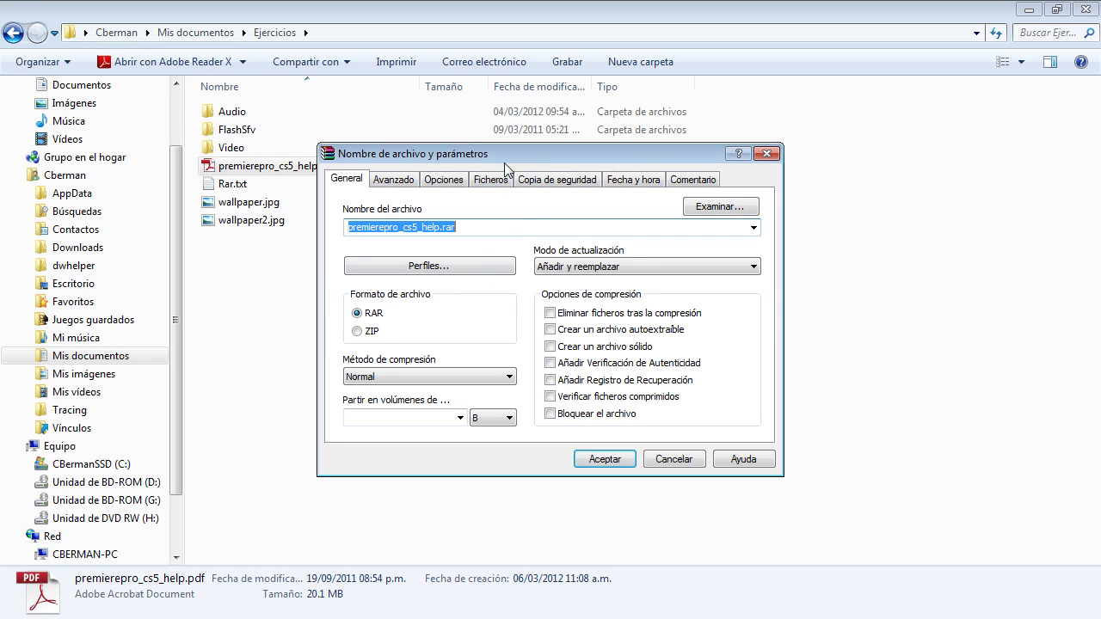
left_click_drag(507, 154, 519, 152)
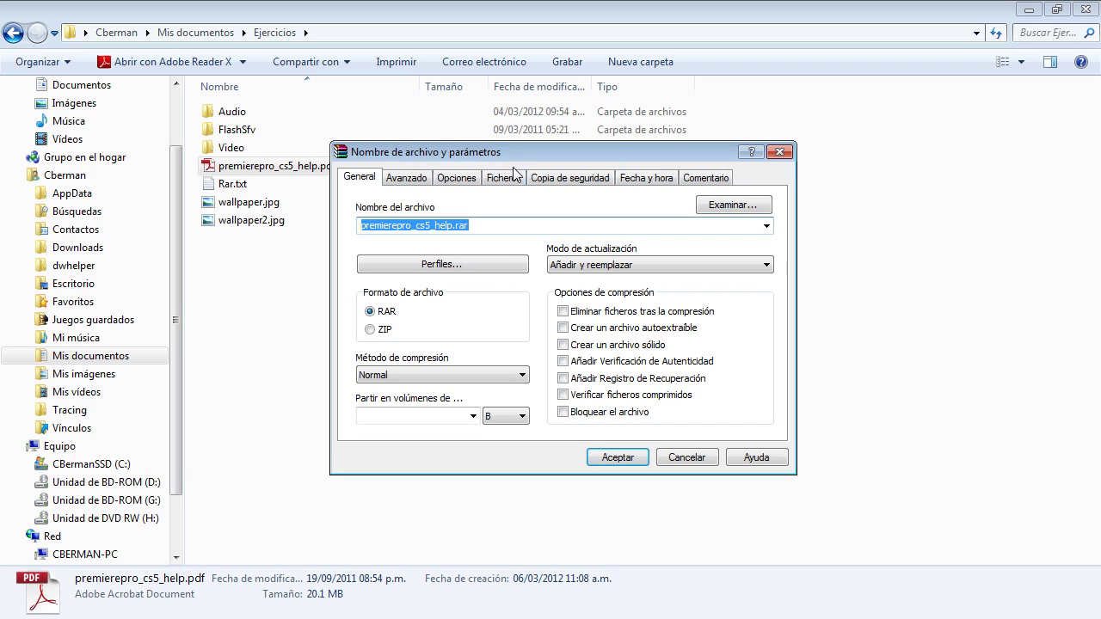
left_click(418, 182)
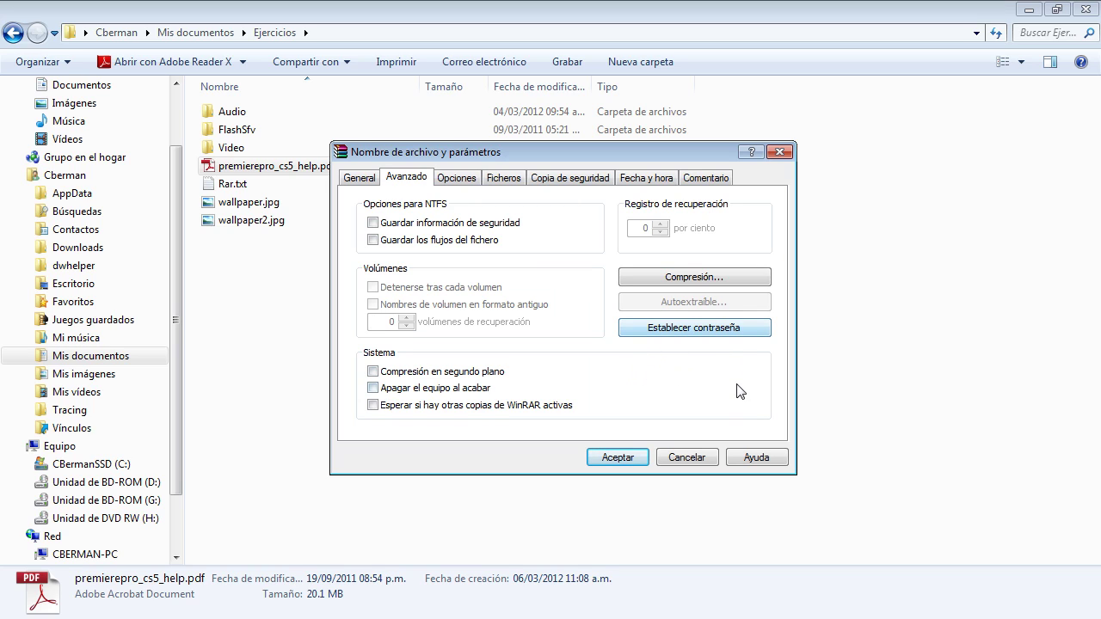
left_click(707, 332)
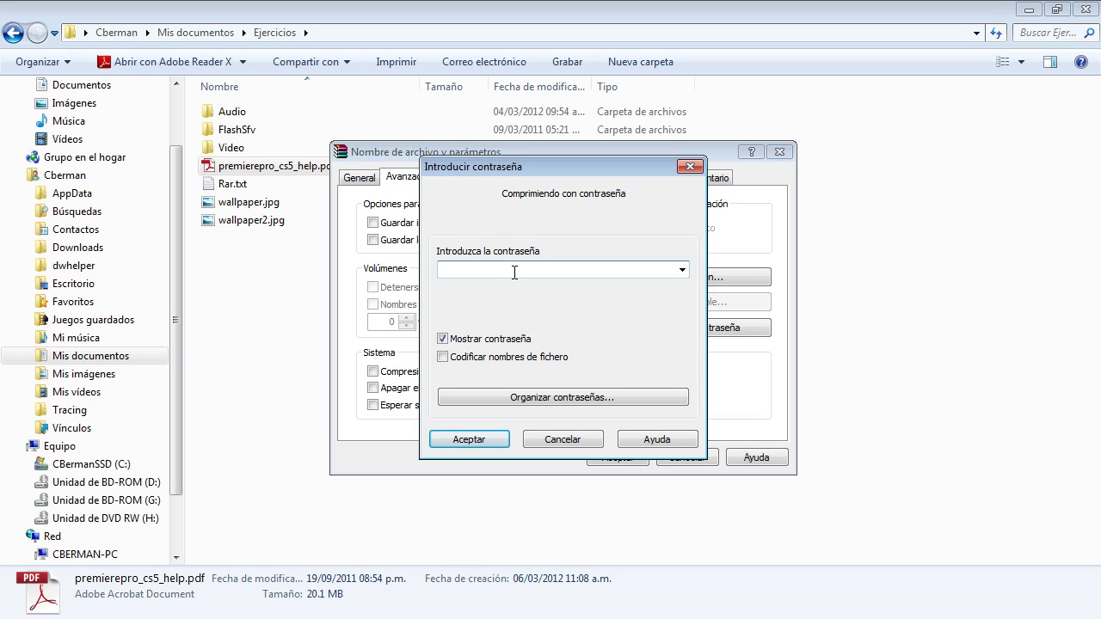
Step: Enter the archive password, toggling Mostrar contraseña off and back on to show it plainly
type("contraseña1")
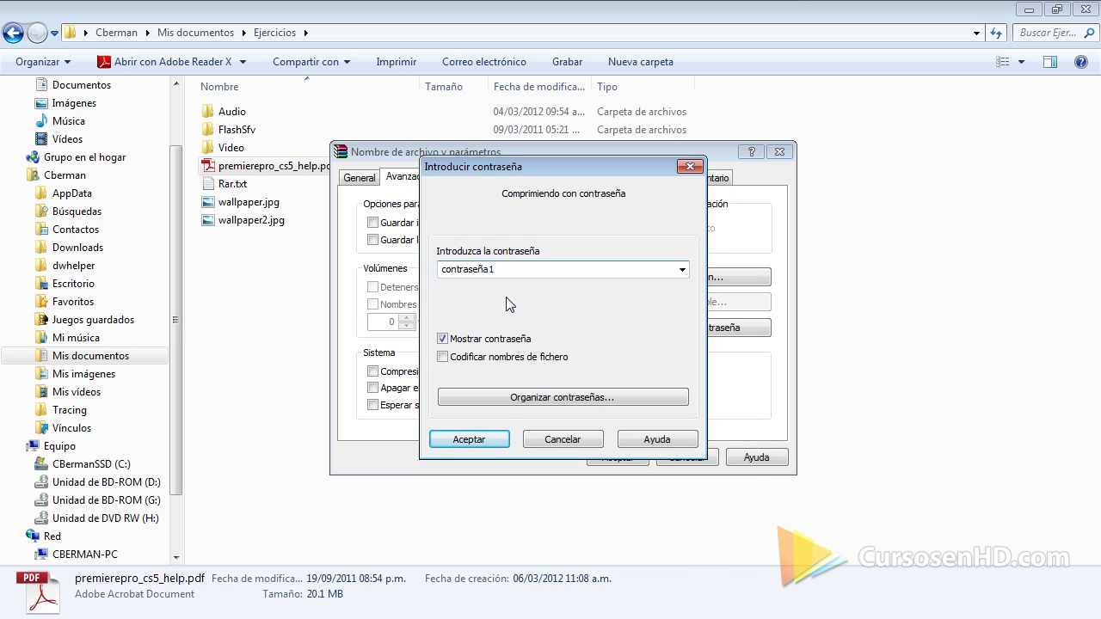
left_click(443, 339)
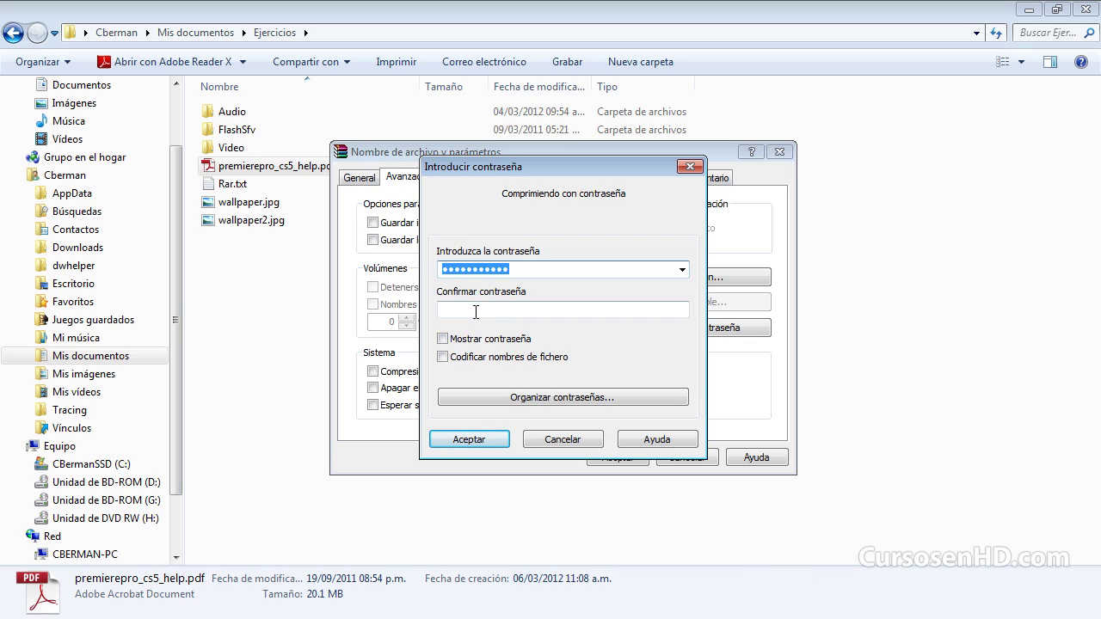
left_click(476, 312)
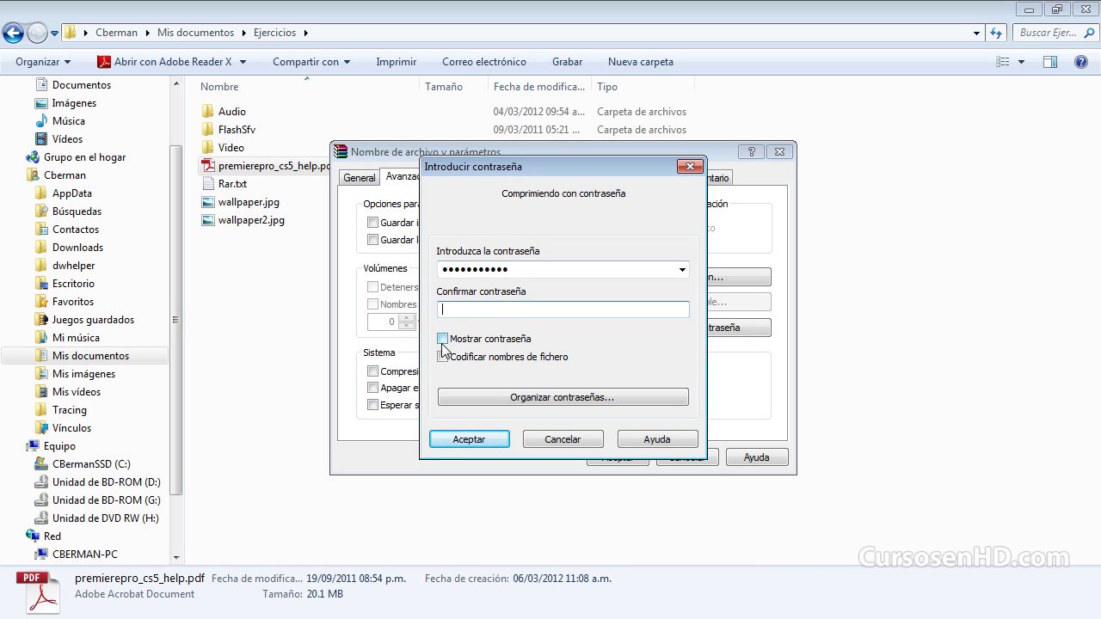
left_click(525, 270)
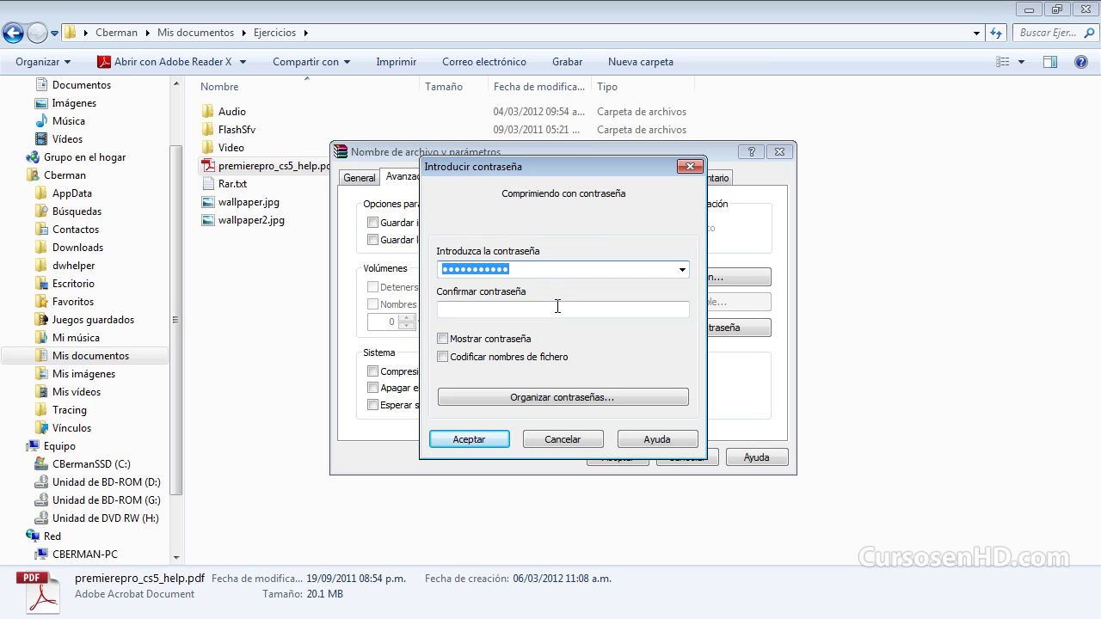
left_click(499, 309)
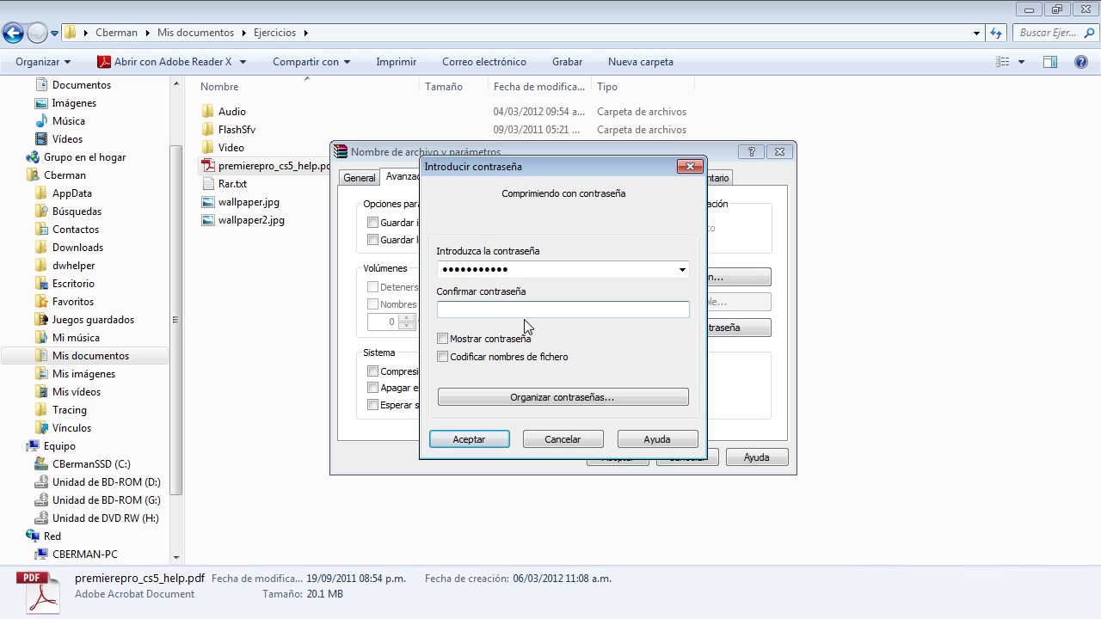
left_click(443, 339)
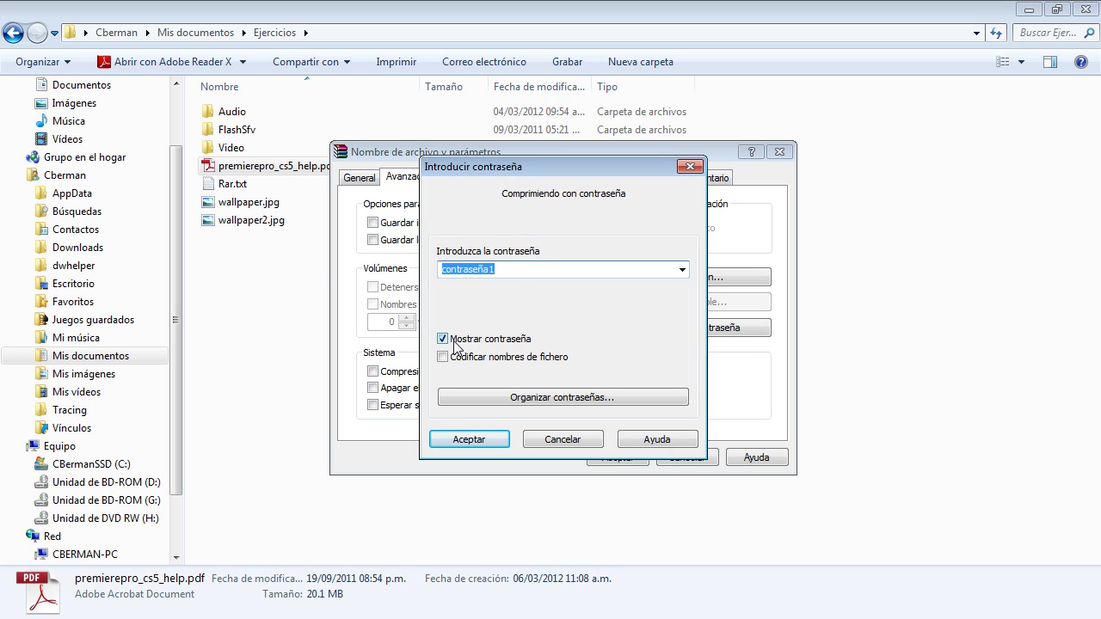
Step: Enter the password again, accept it, and compress the PDF into premierepro_cs5_help.rar
type("passwor")
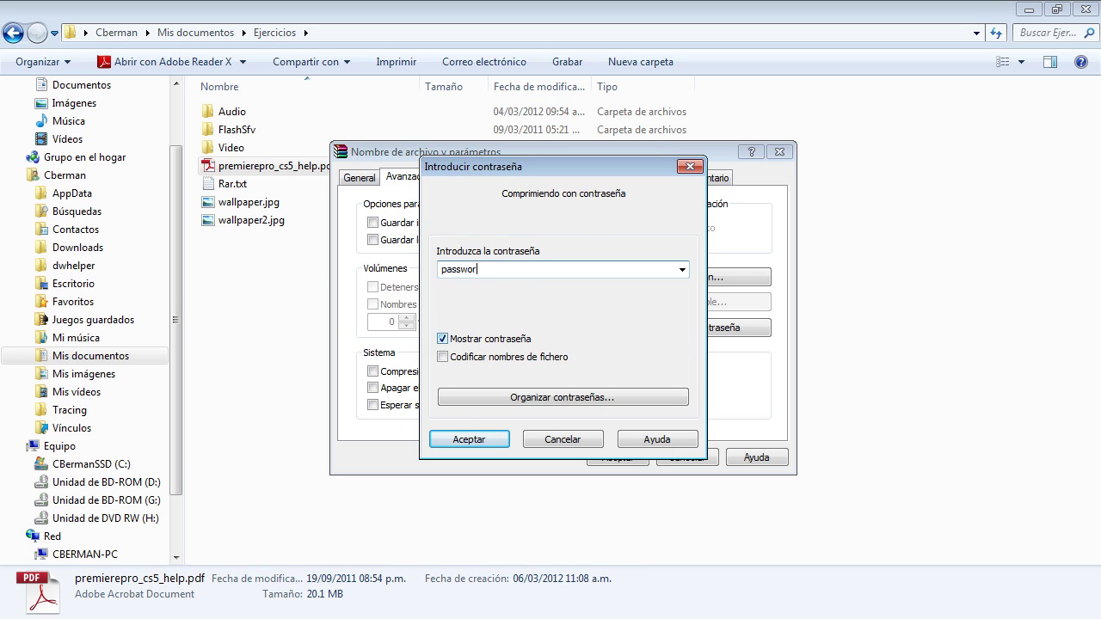
type("d1")
left_click(469, 440)
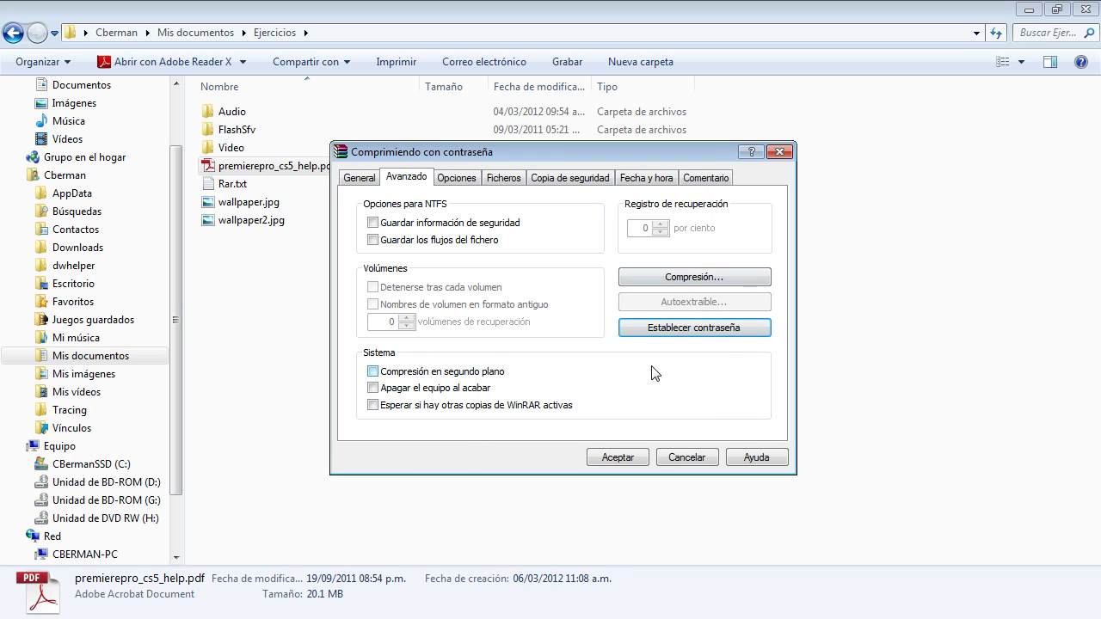
left_click(354, 179)
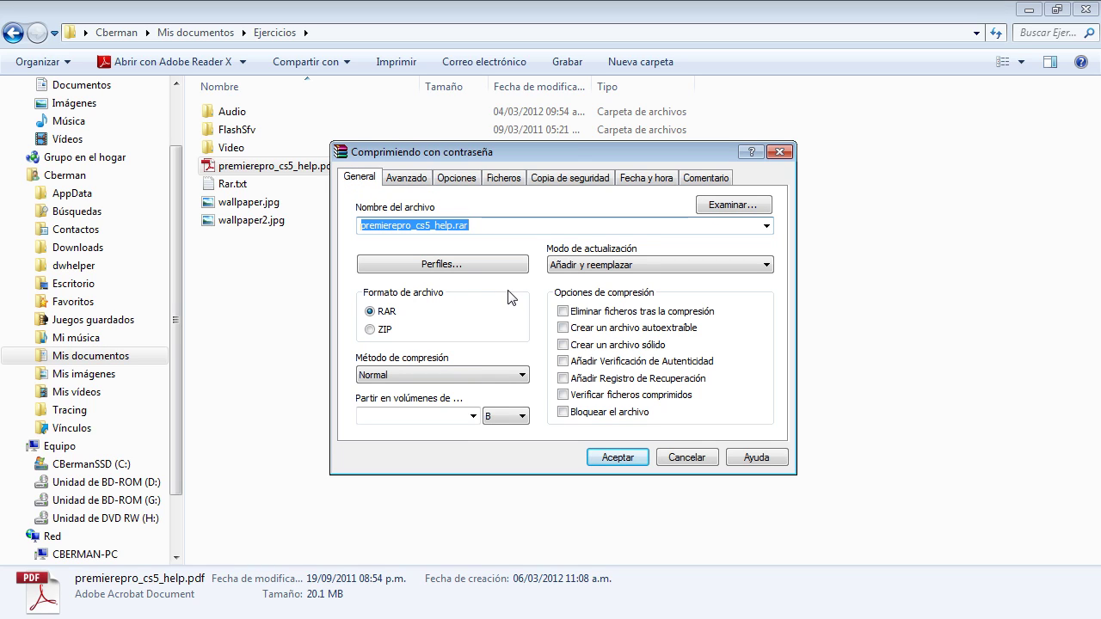
left_click(629, 462)
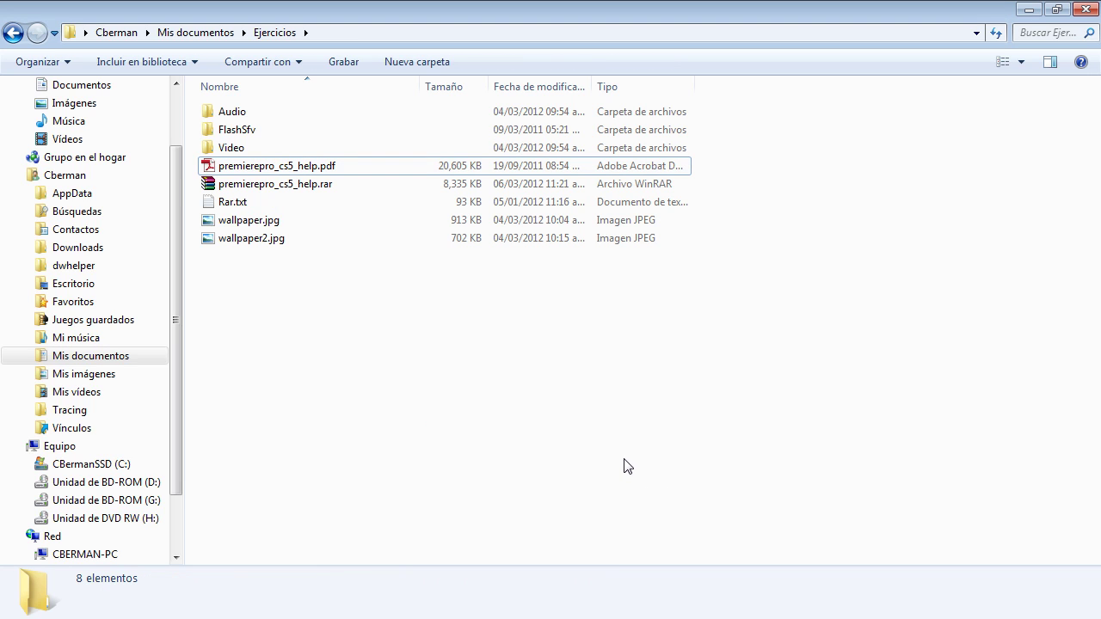
Step: Open premierepro_cs5_help.rar in WinRAR to view the encrypted PDF inside
double_click(310, 186)
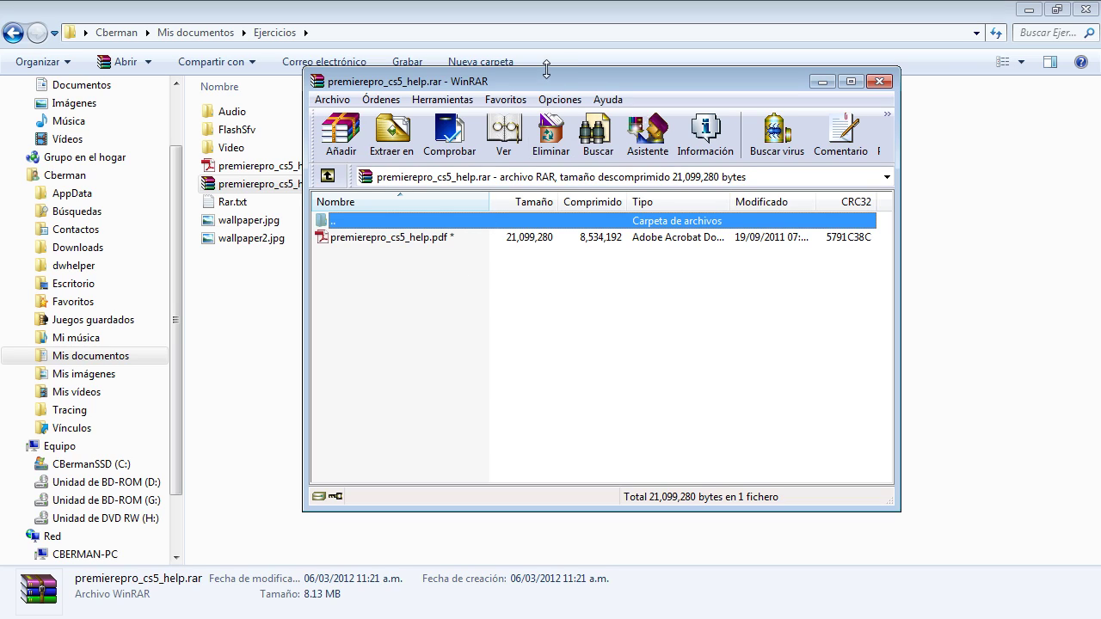
double_click(428, 247)
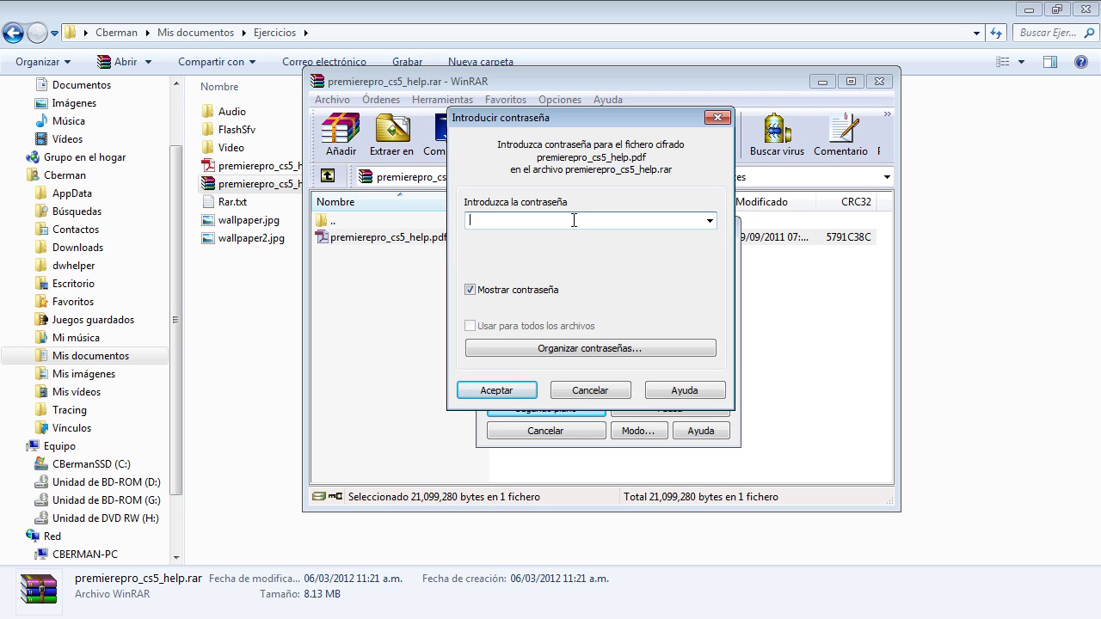
type("asdfaff")
left_click(497, 391)
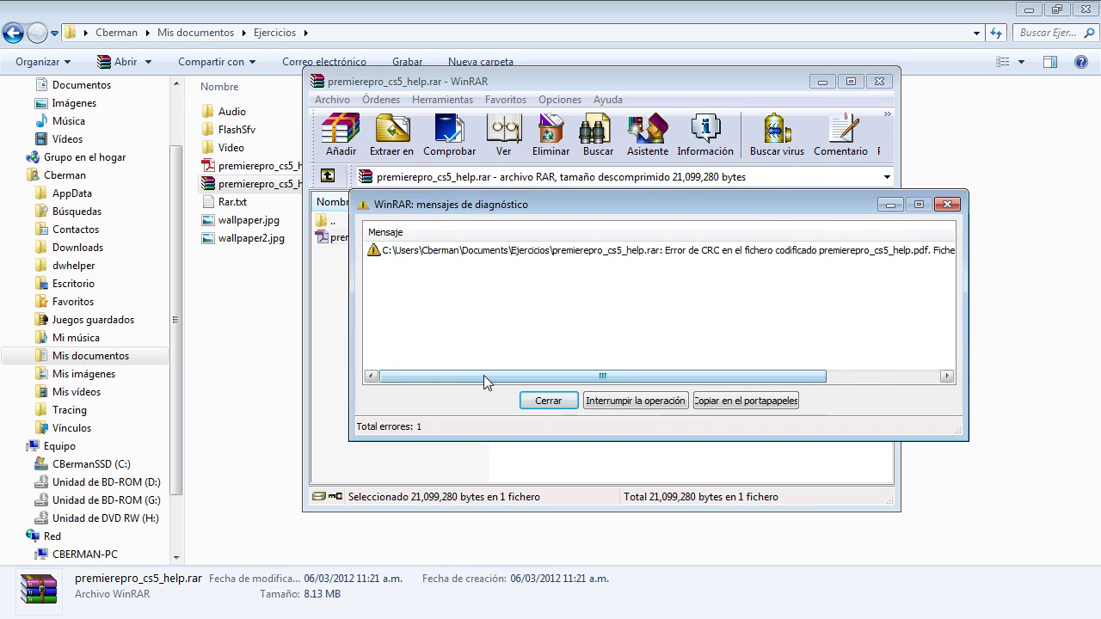
left_click_drag(486, 382, 747, 371)
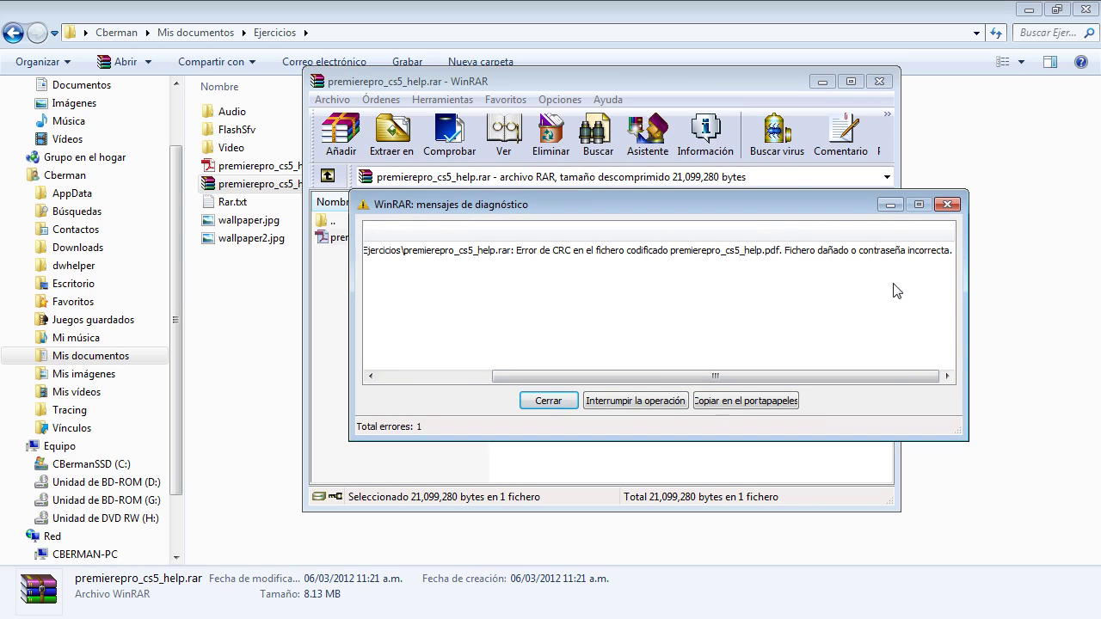
left_click(548, 400)
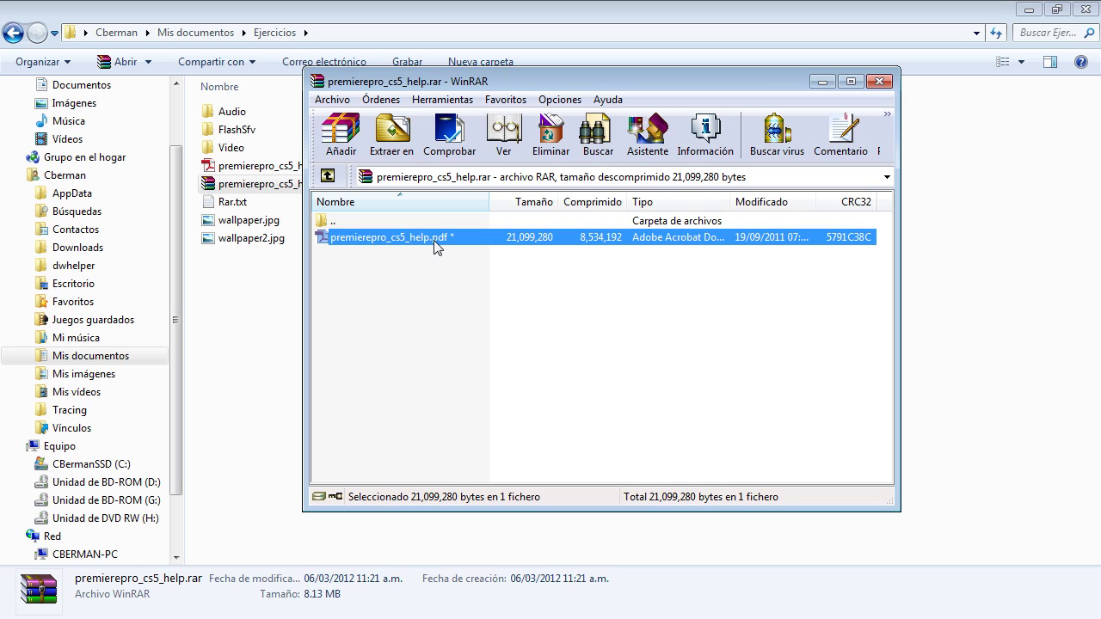
double_click(437, 242)
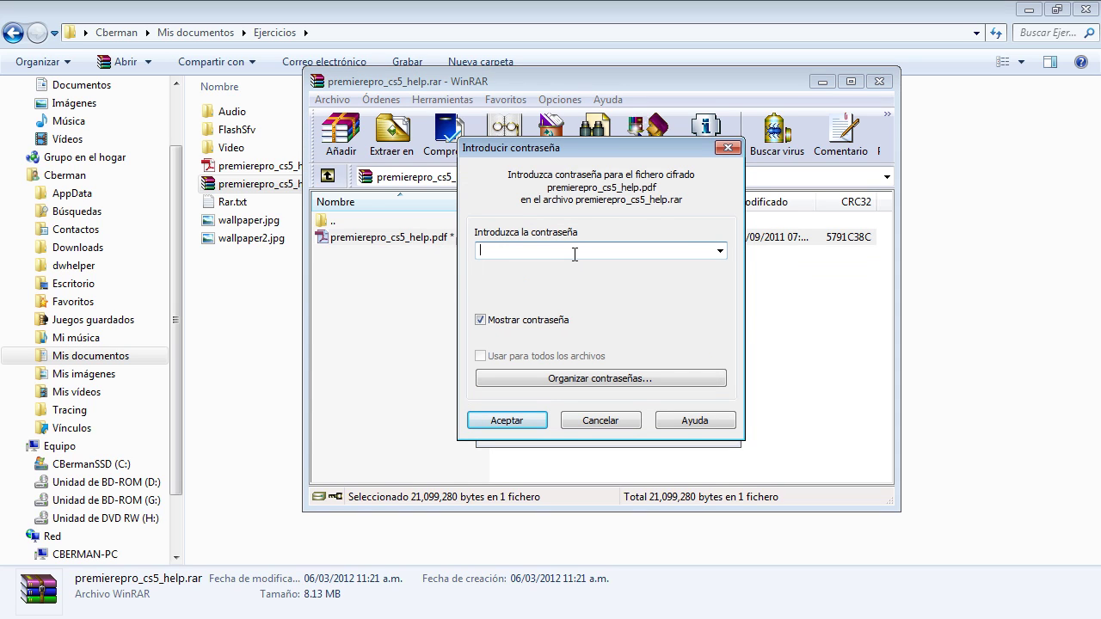
type("password1")
left_click(497, 422)
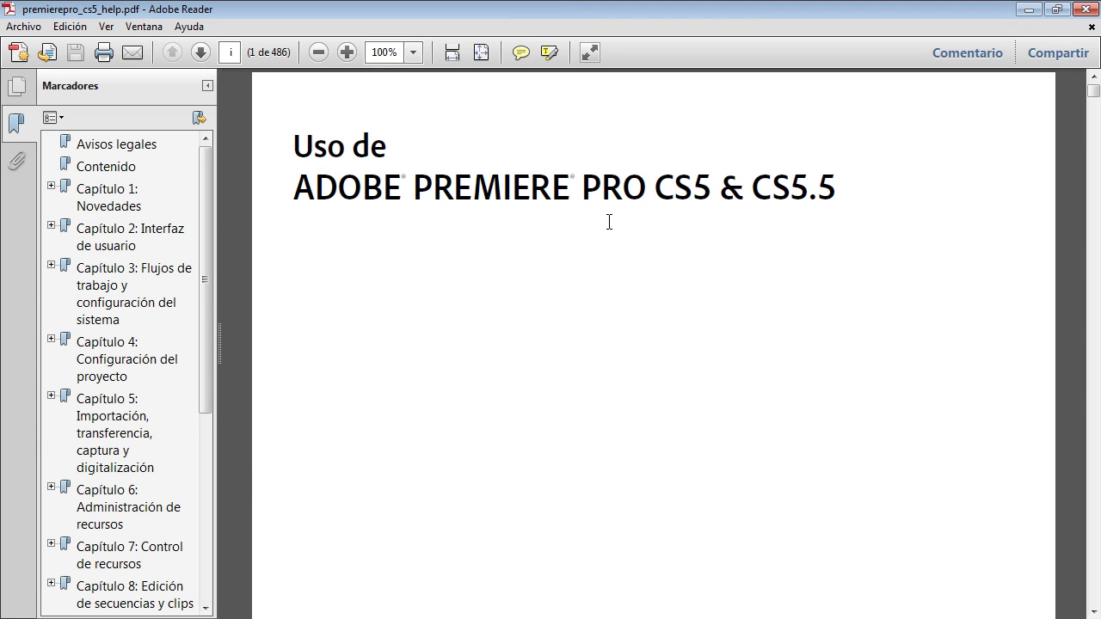
left_click(1085, 9)
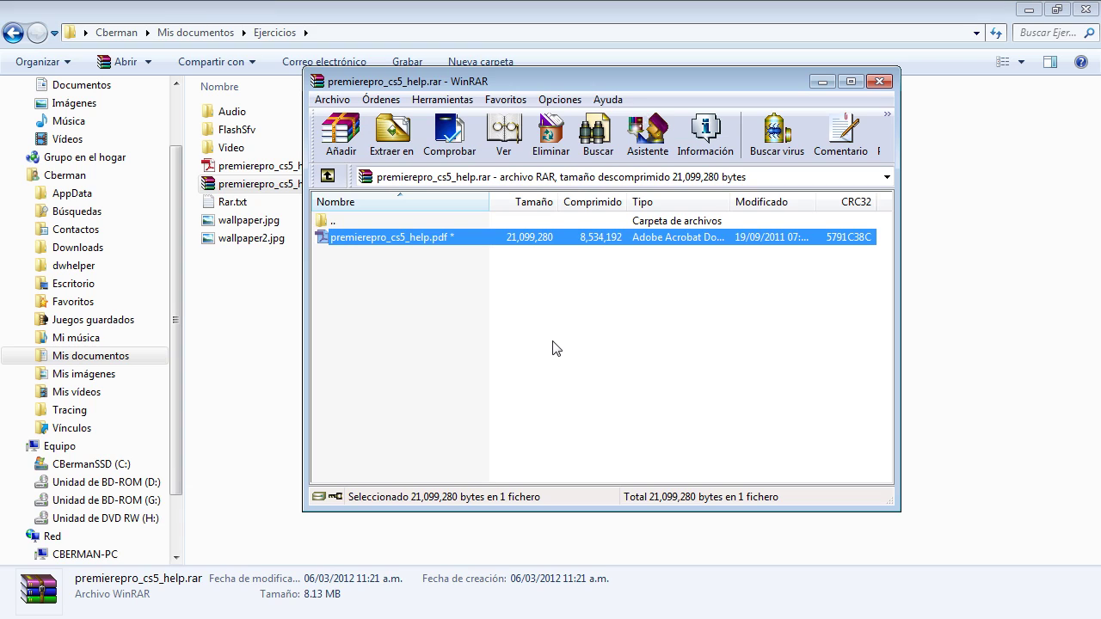
Step: Close WinRAR and delete premierepro_cs5_help.rar from the Ejercicios folder
left_click(879, 80)
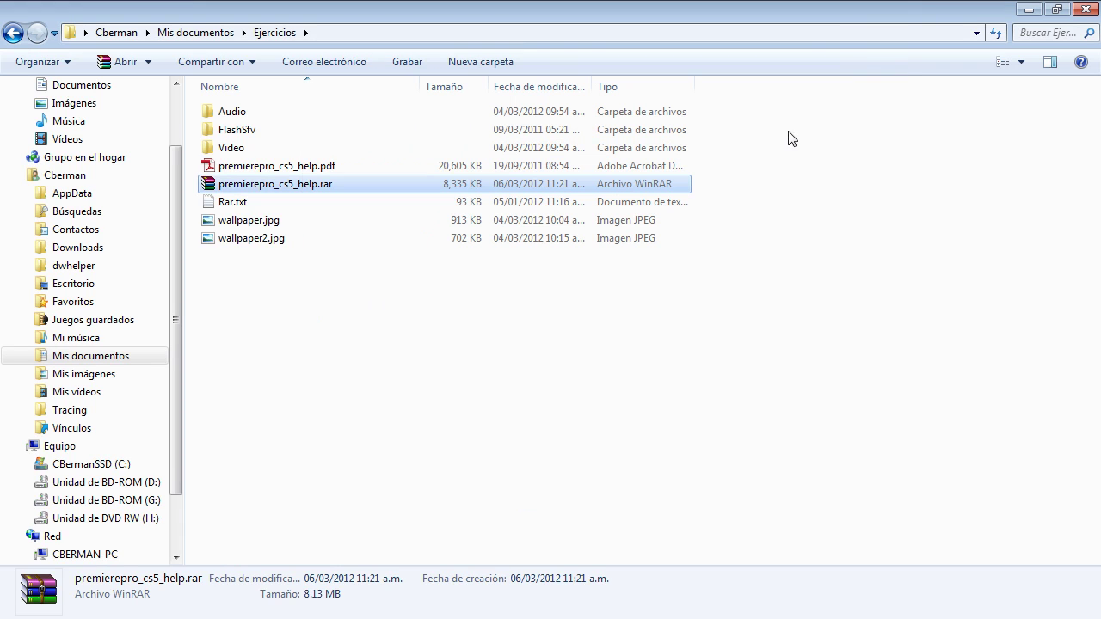
left_click(270, 340)
left_click(315, 189)
key("Delete")
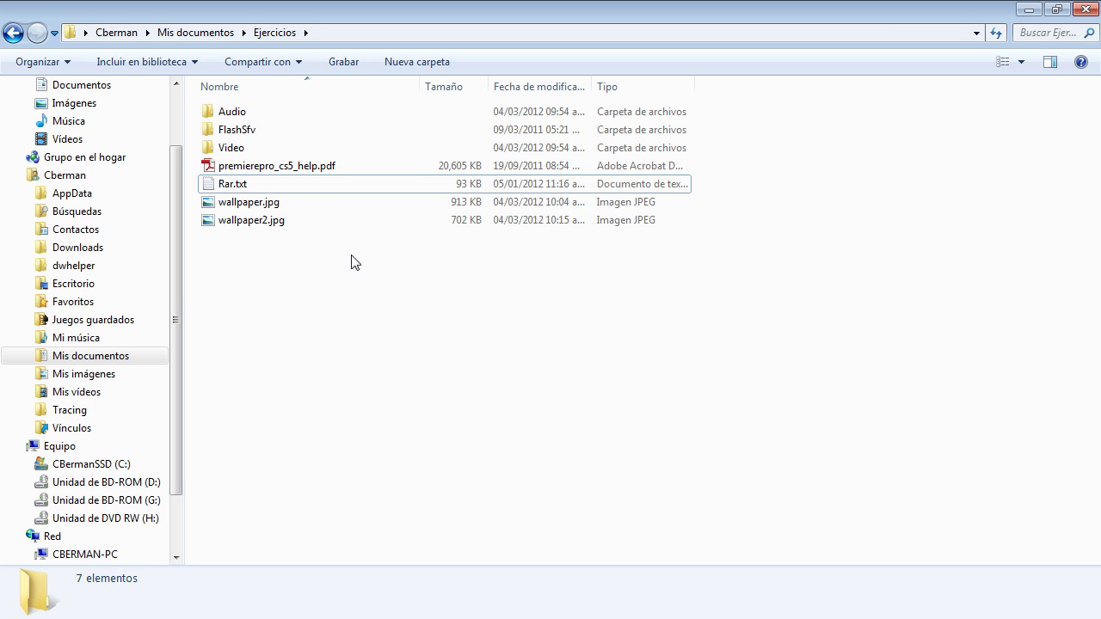
Step: Compress the PDF with Añadir a "premierepro_cs5_help.rar" and open the new archive
right_click(282, 168)
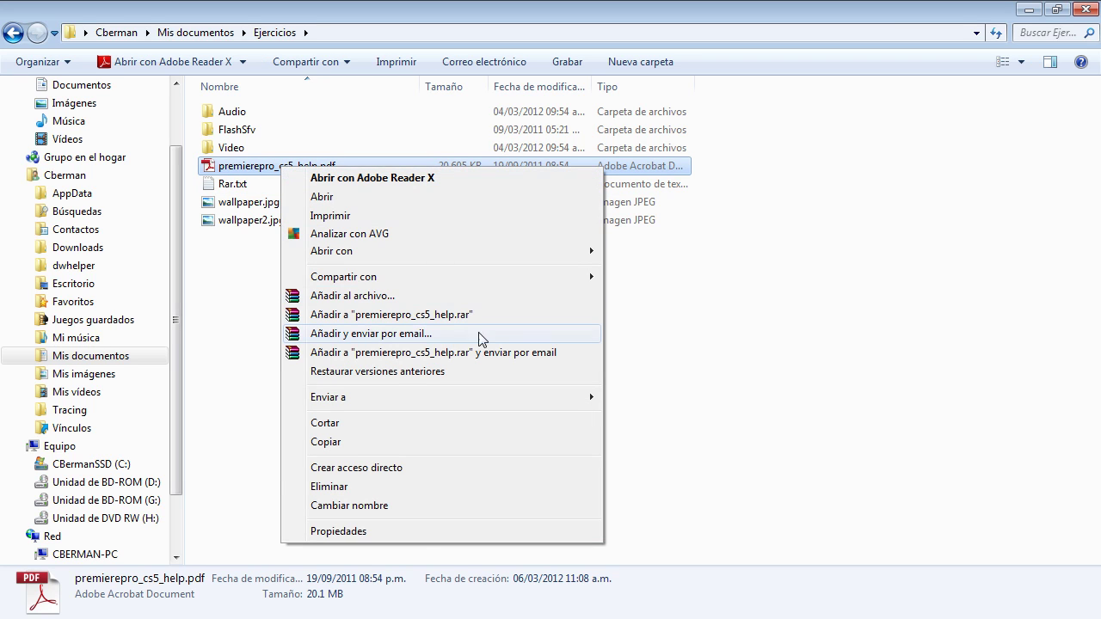
mouse_move(407, 258)
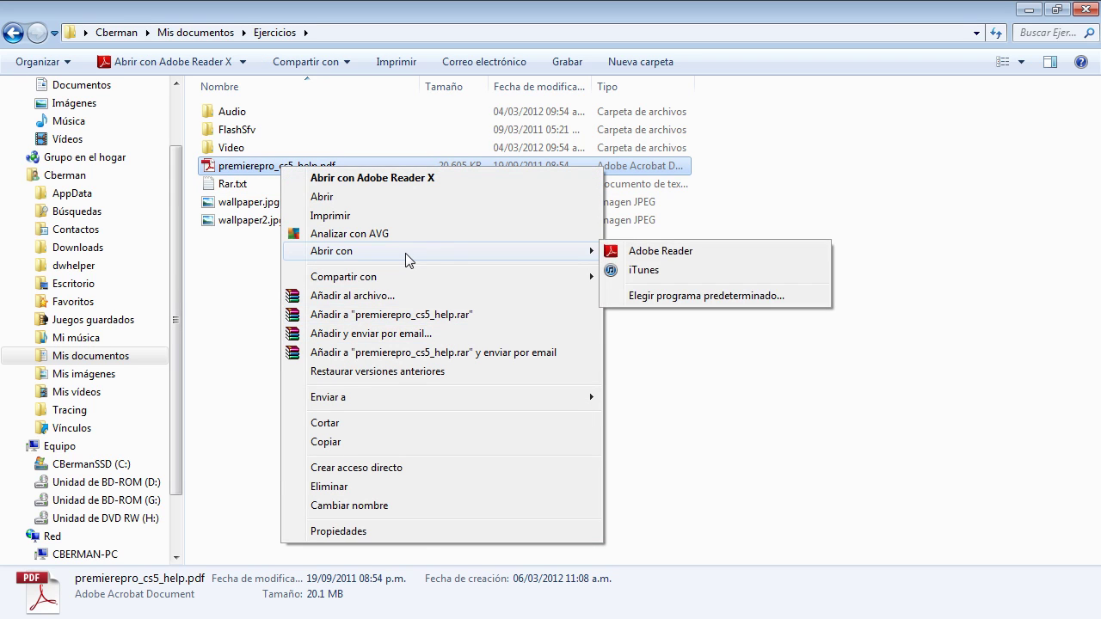
left_click(441, 315)
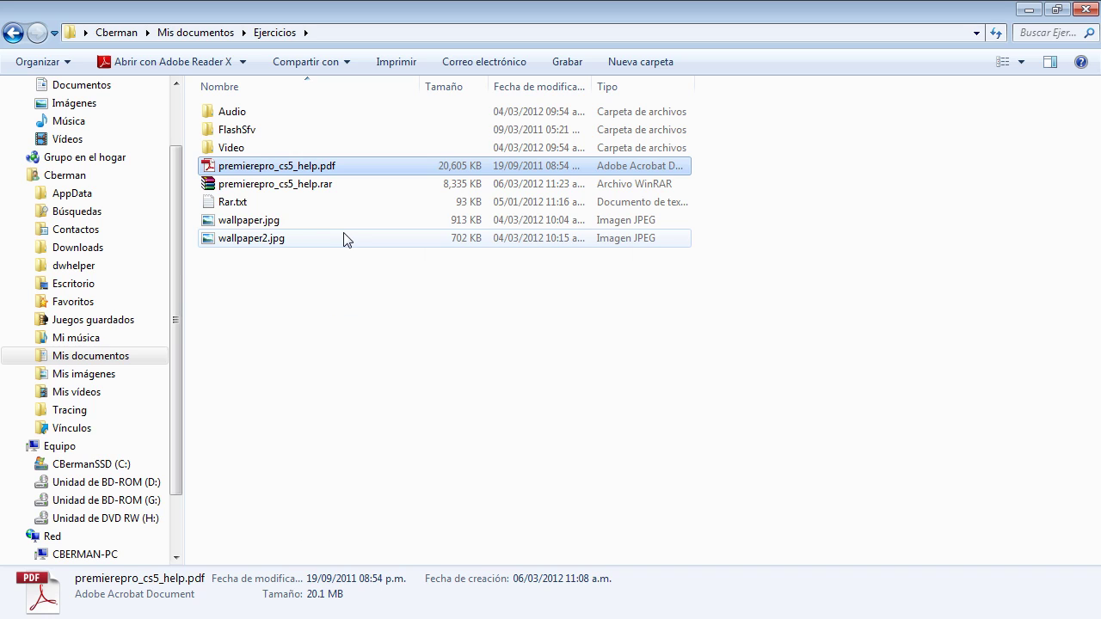
double_click(319, 184)
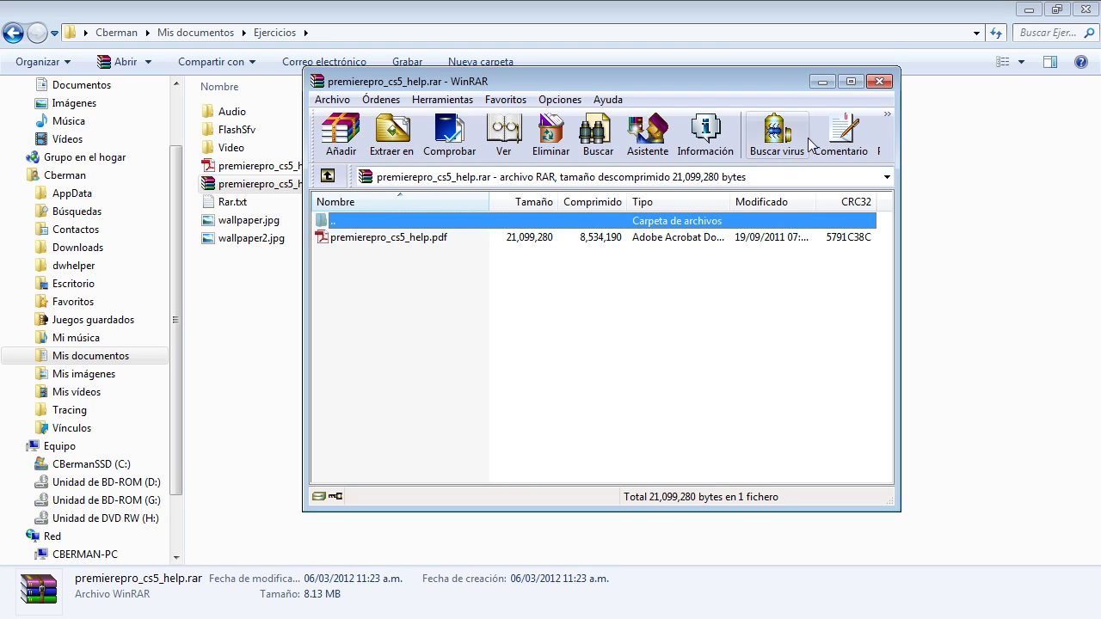
Step: Drag Rar.txt into the open archive and add it with a password set under Avanzado
left_click_drag(606, 82, 639, 70)
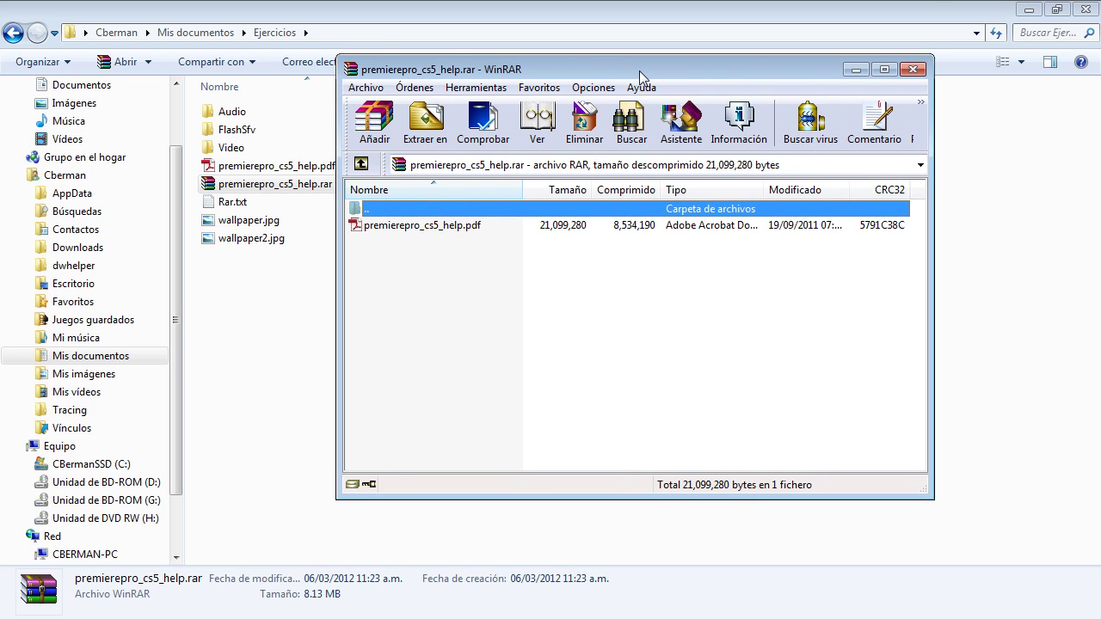
double_click(640, 58)
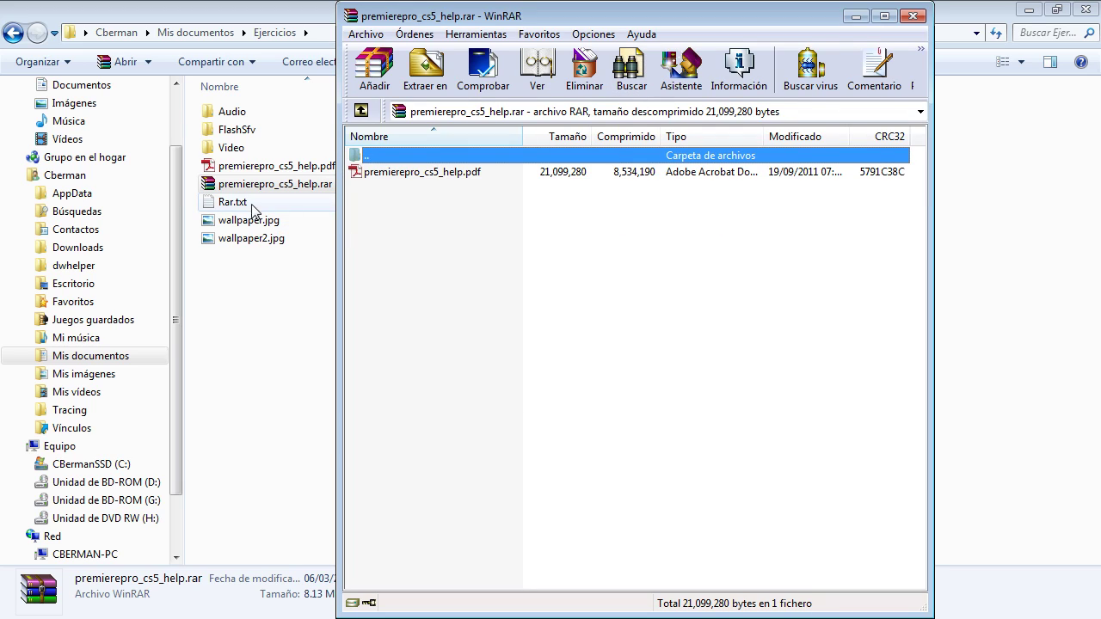
left_click_drag(223, 207, 438, 301)
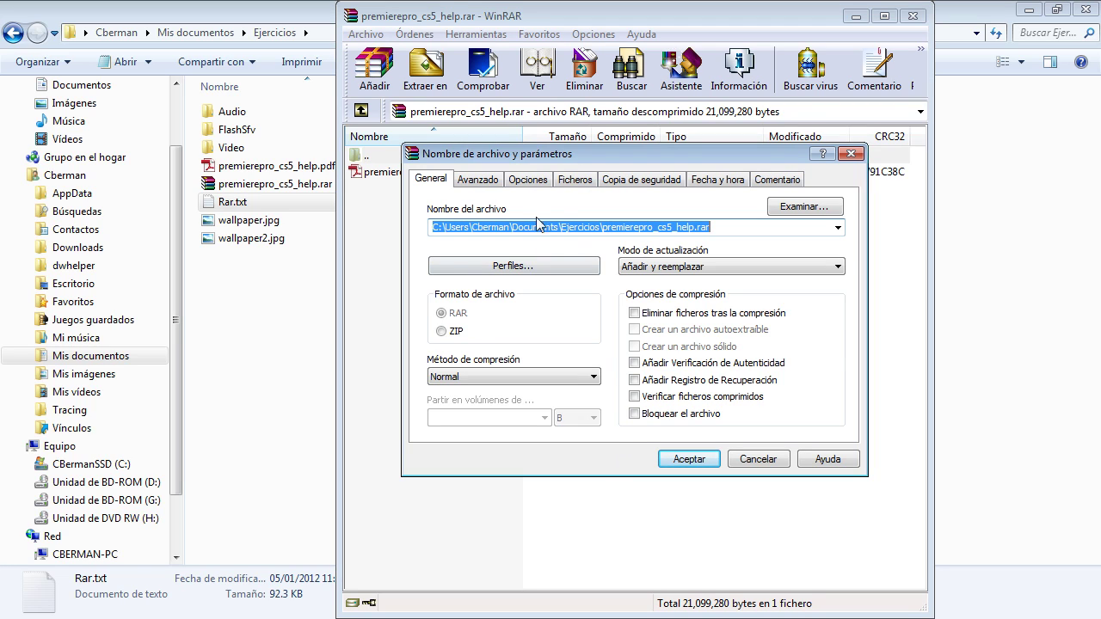
left_click(487, 184)
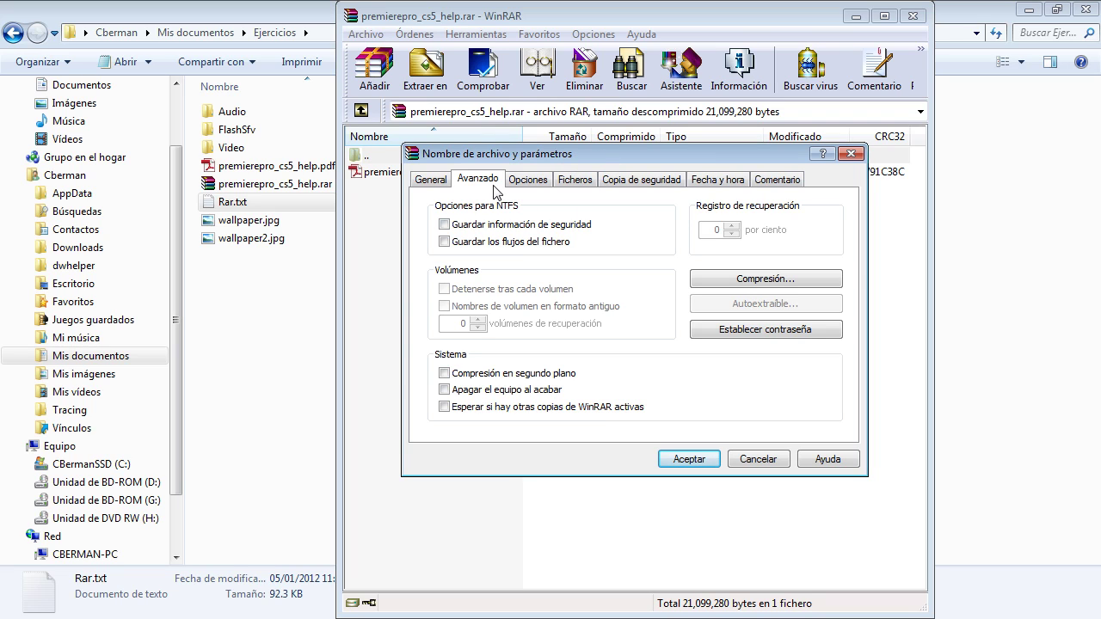
left_click(768, 333)
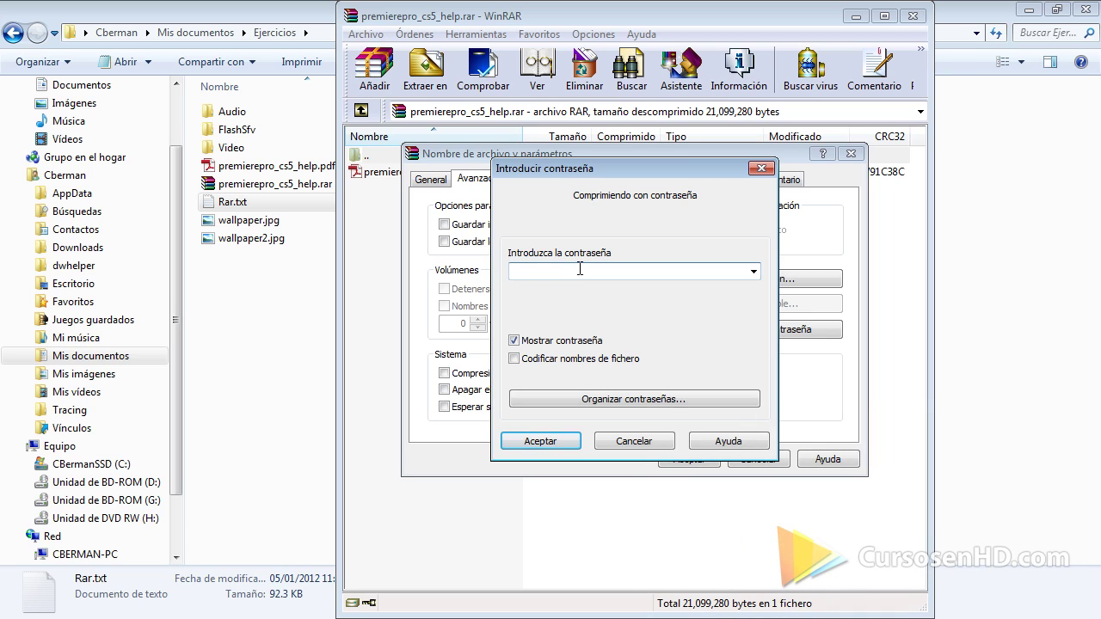
type("text1")
left_click(542, 442)
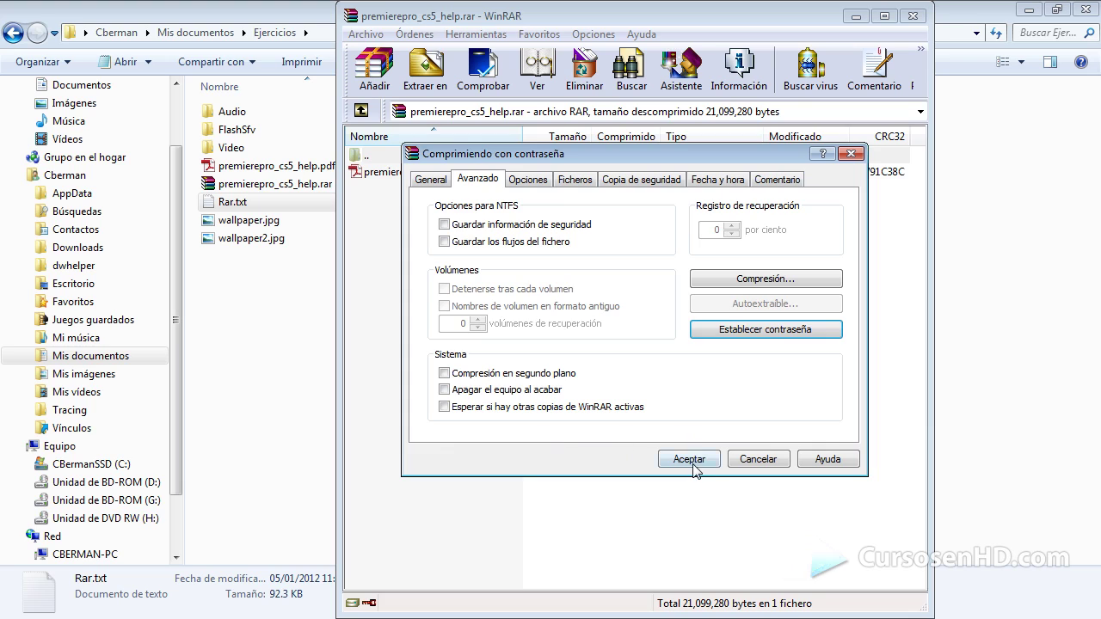
left_click(694, 462)
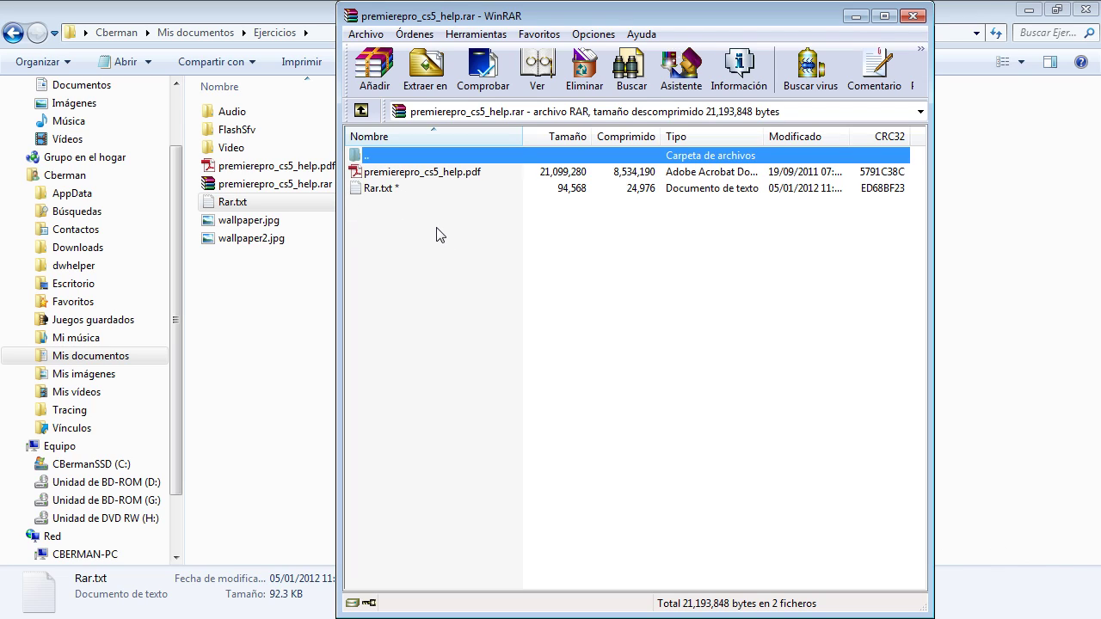
Step: Drag wallpaper.jpg into the archive and add it with a password
left_click_drag(221, 226, 459, 303)
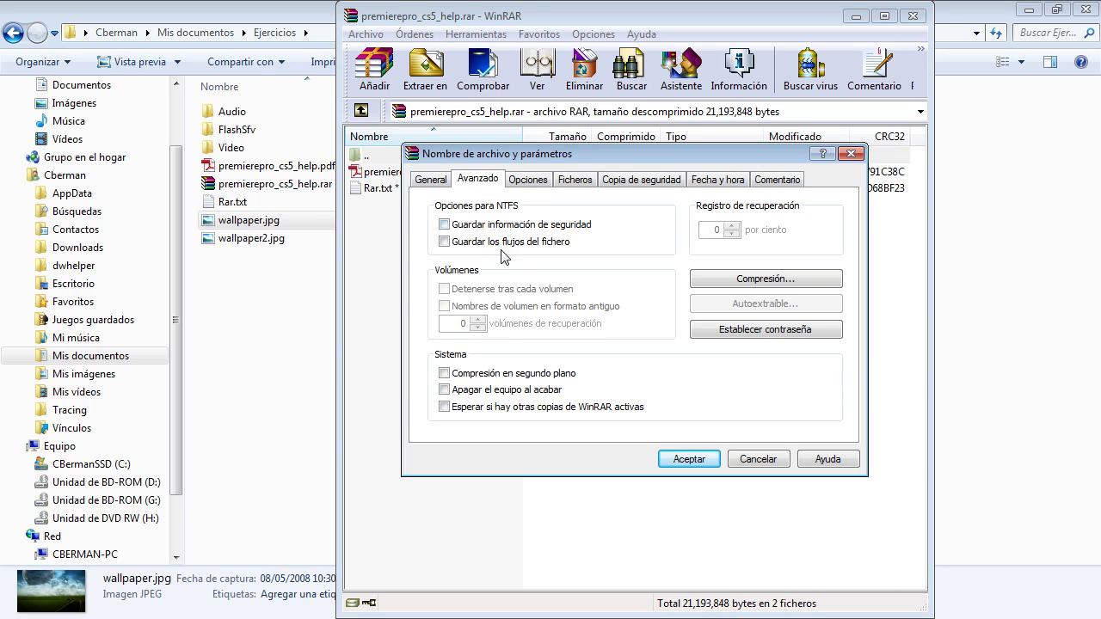
left_click(693, 331)
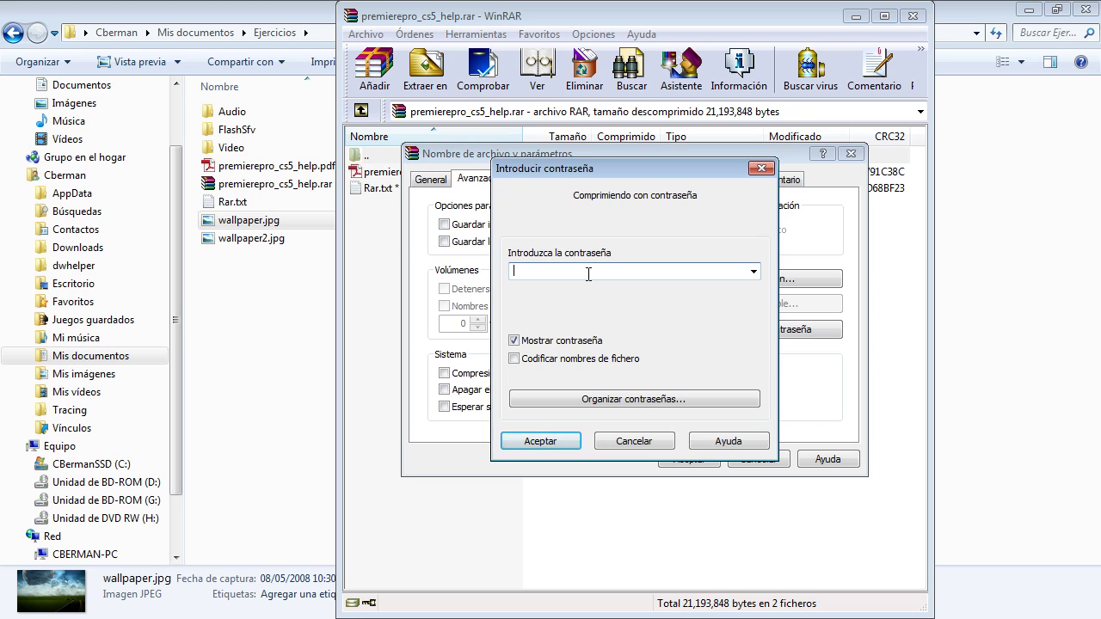
left_click(633, 440)
left_click(679, 460)
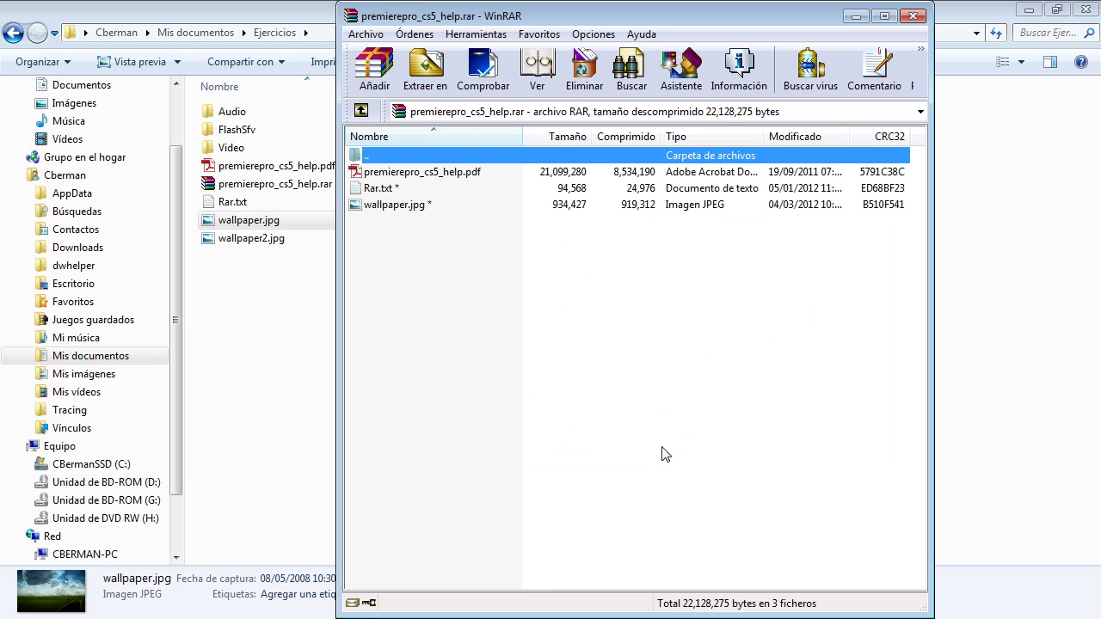
Step: Select the wallpaper.jpg and Rar.txt entries in the archive list to check them
left_click(404, 208)
left_click(398, 188)
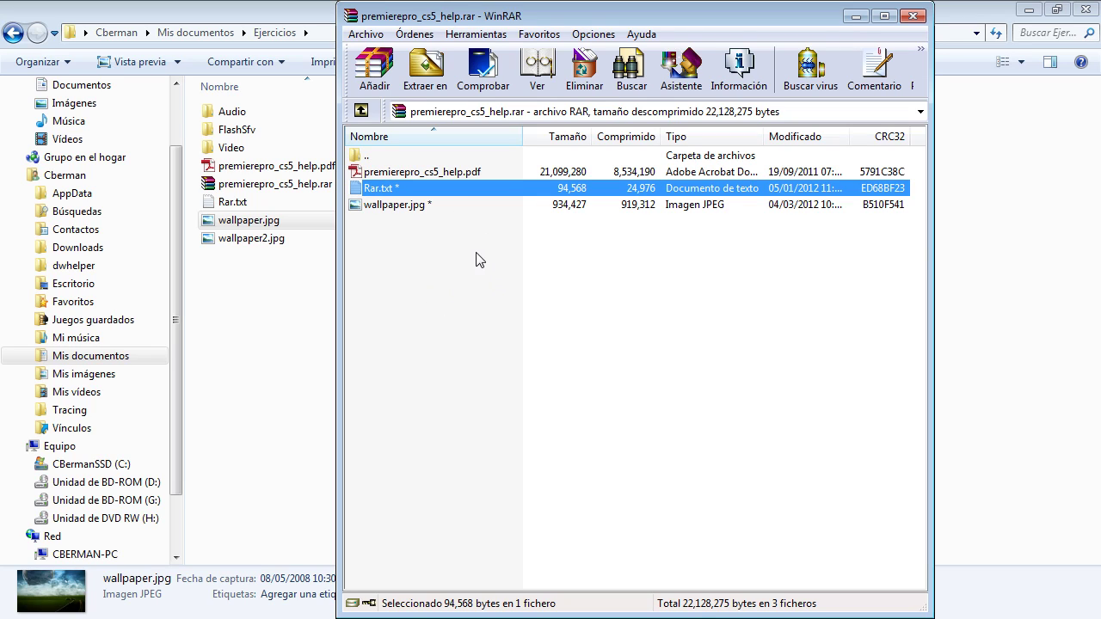
left_click(406, 206)
left_click(913, 16)
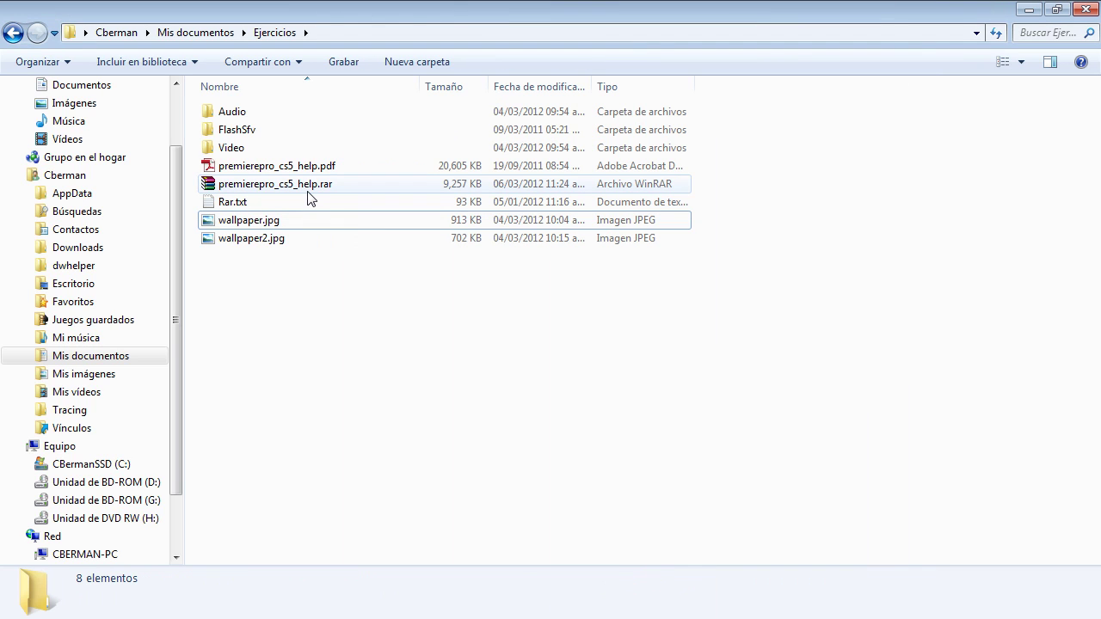
double_click(309, 186)
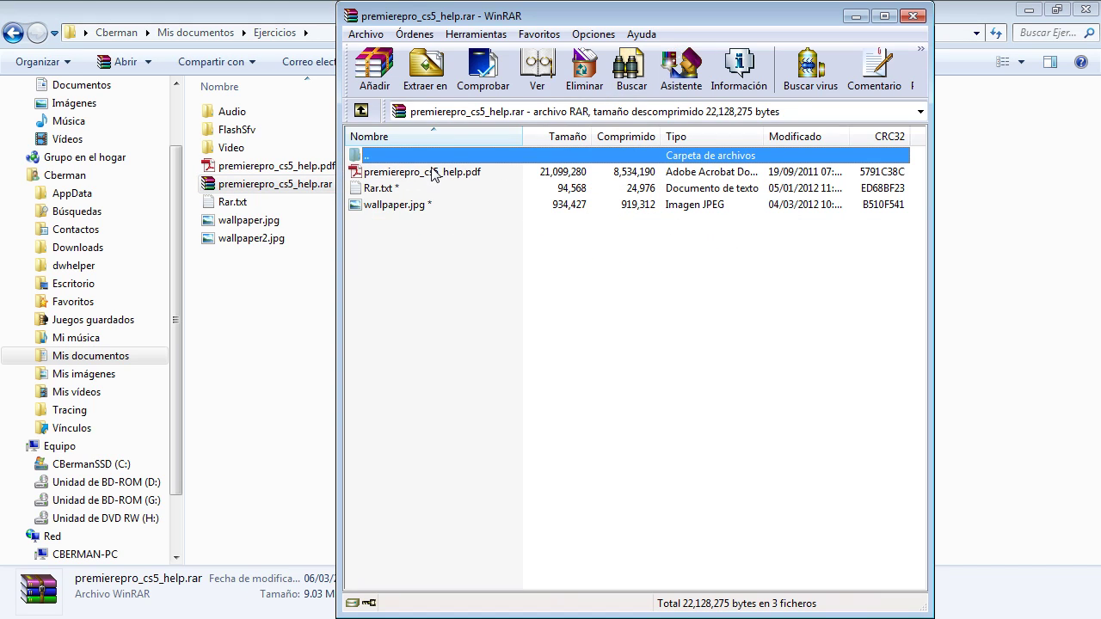
double_click(460, 172)
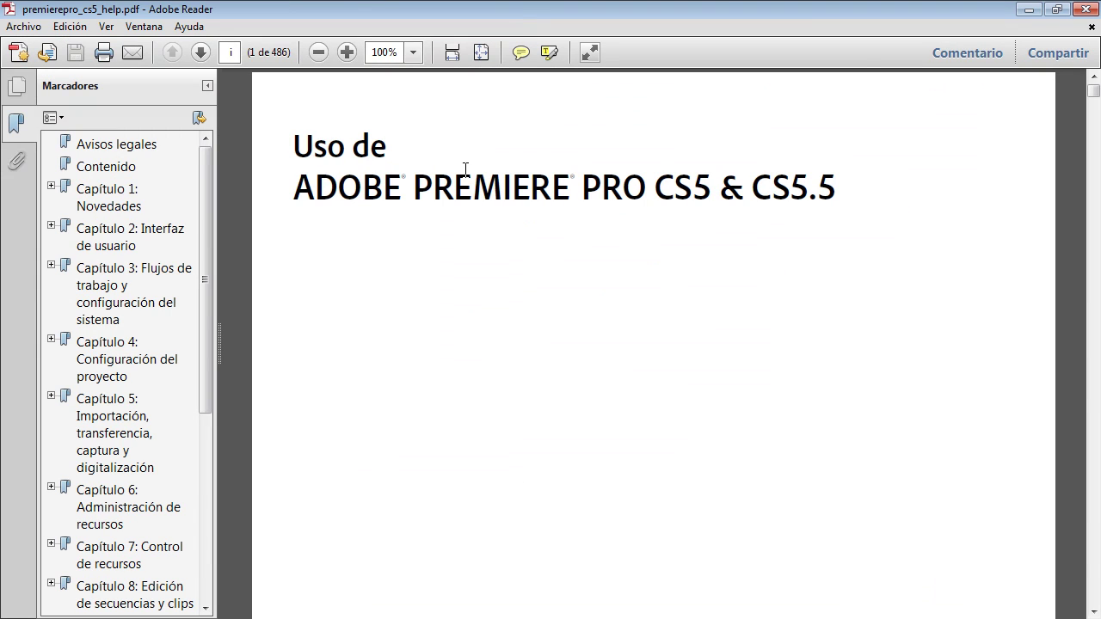
left_click(1084, 11)
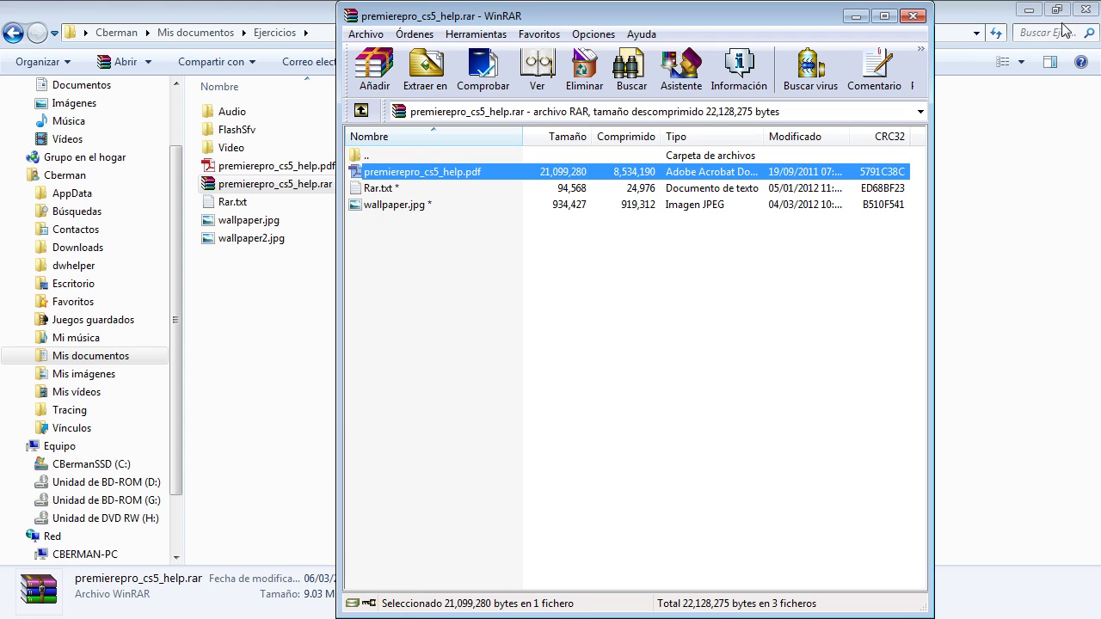
Step: Open the encrypted Rar.txt with the correct password, then close Notepad
double_click(383, 188)
left_click_drag(621, 172, 637, 142)
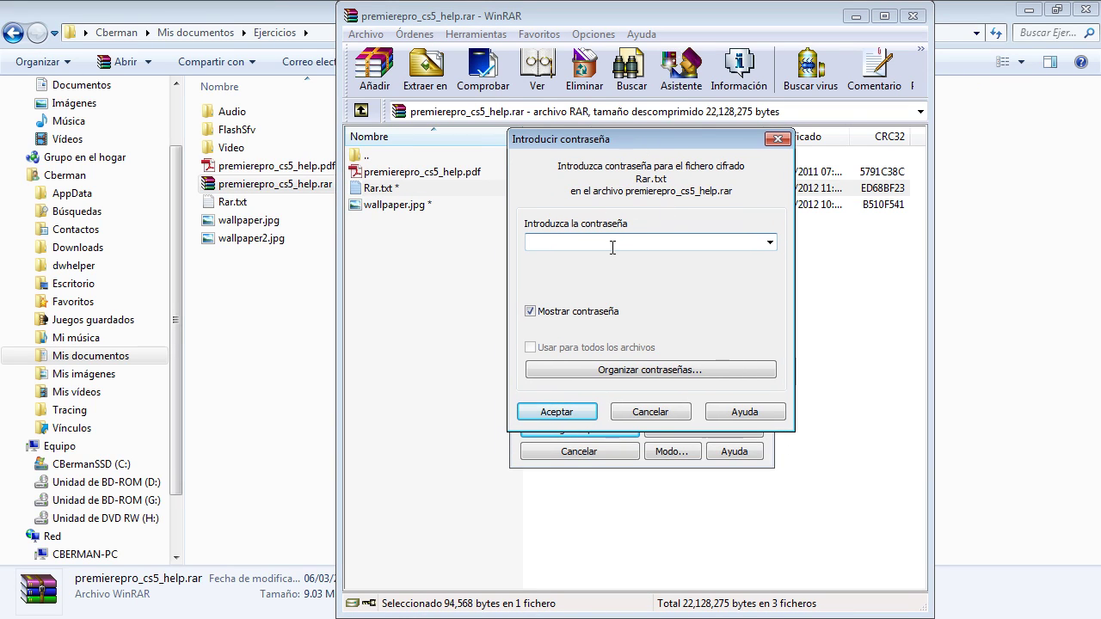
left_click(550, 412)
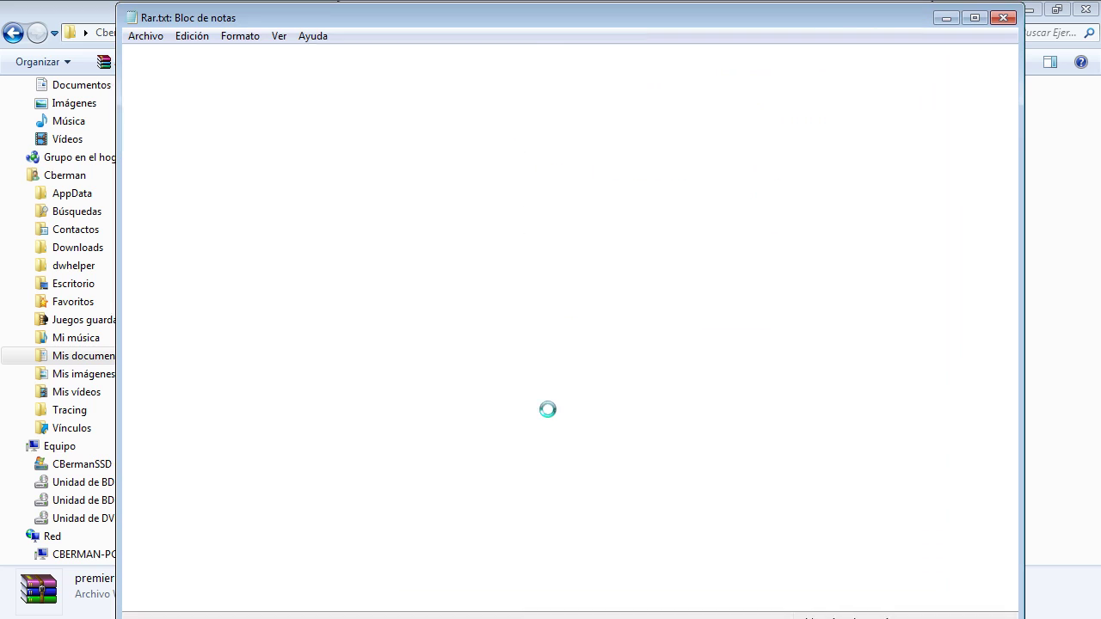
left_click(1002, 17)
Step: Try opening Rar.txt with a wrong password and dismiss the resulting CRC error
double_click(384, 191)
type("d")
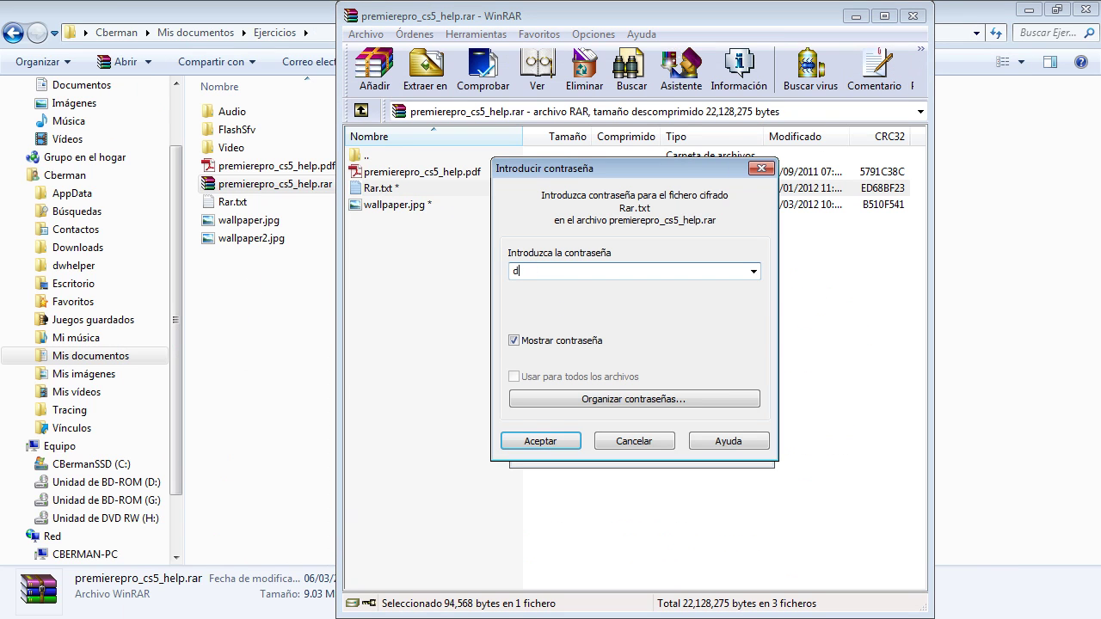
type("ddad")
left_click(516, 443)
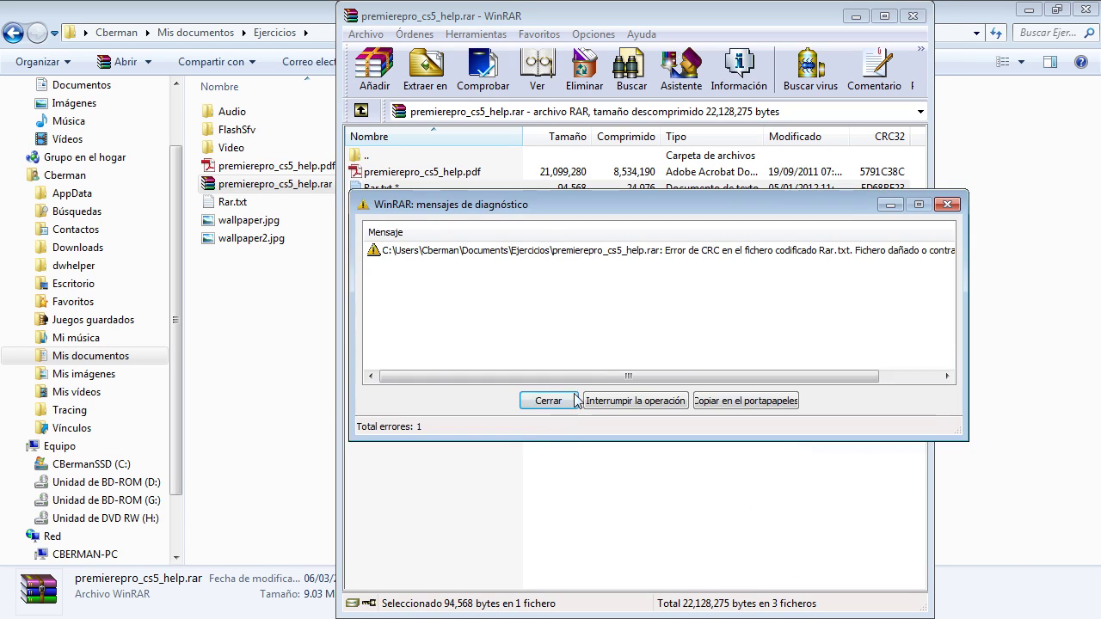
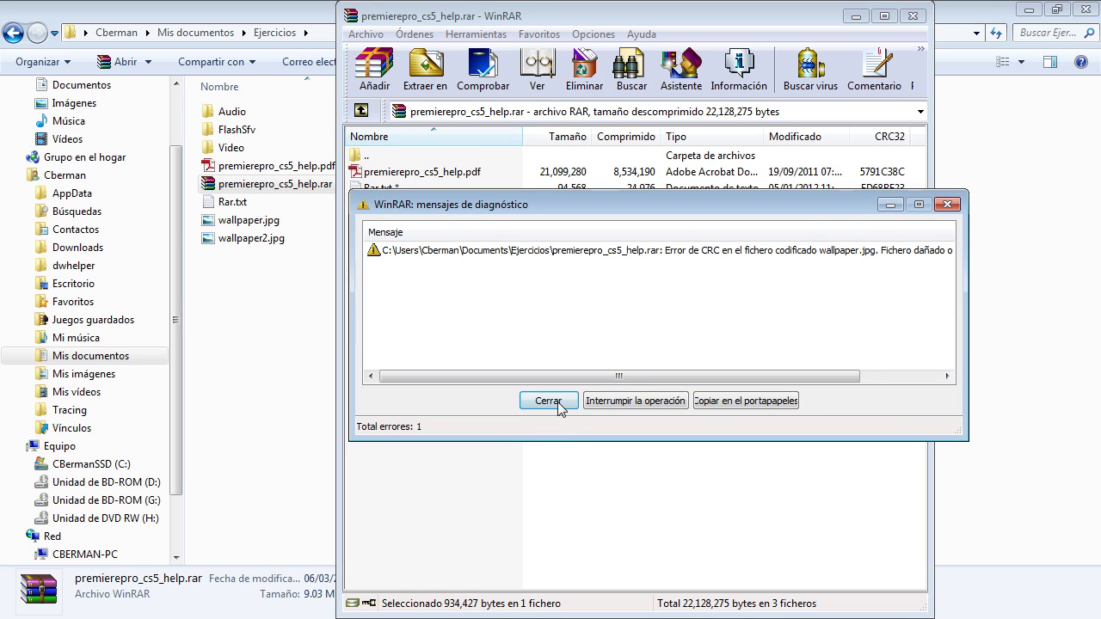
Step: Close the CRC error report and open wallpaper.jpg from the archive with its password
left_click(550, 401)
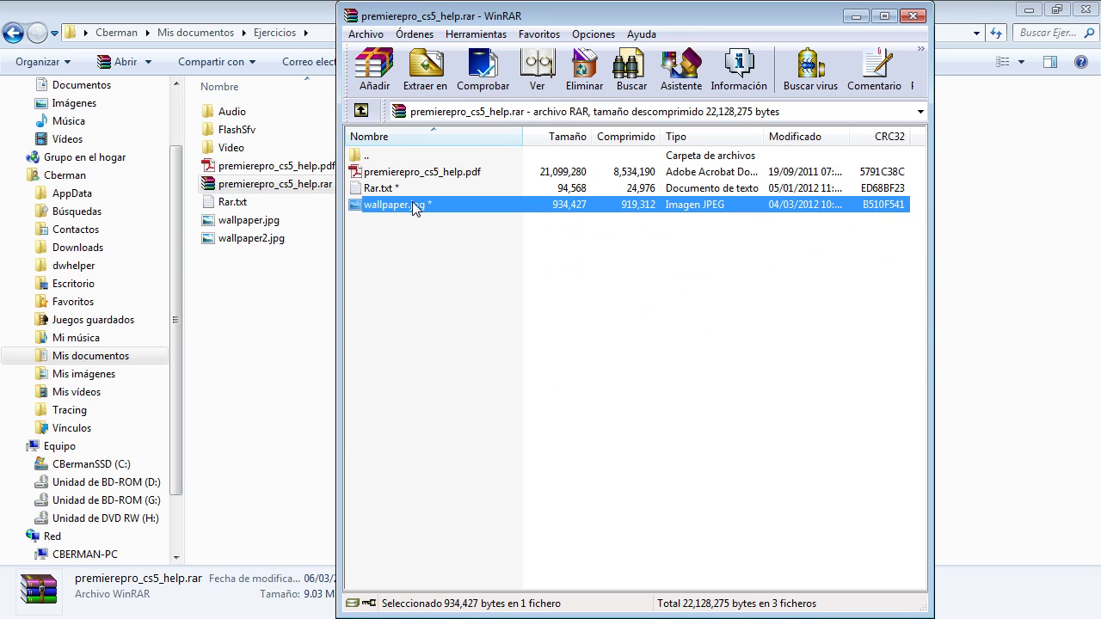
double_click(416, 206)
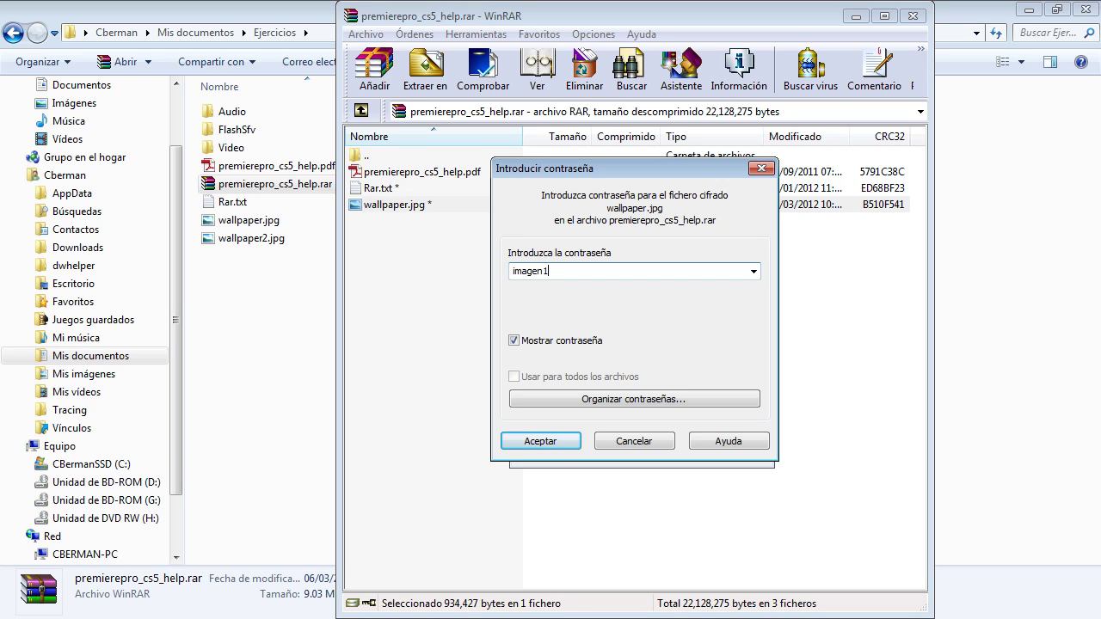
left_click(540, 441)
Step: Move the archive window right and select premierepro_cs5_help.pdf in the archive
left_click_drag(633, 24, 705, 24)
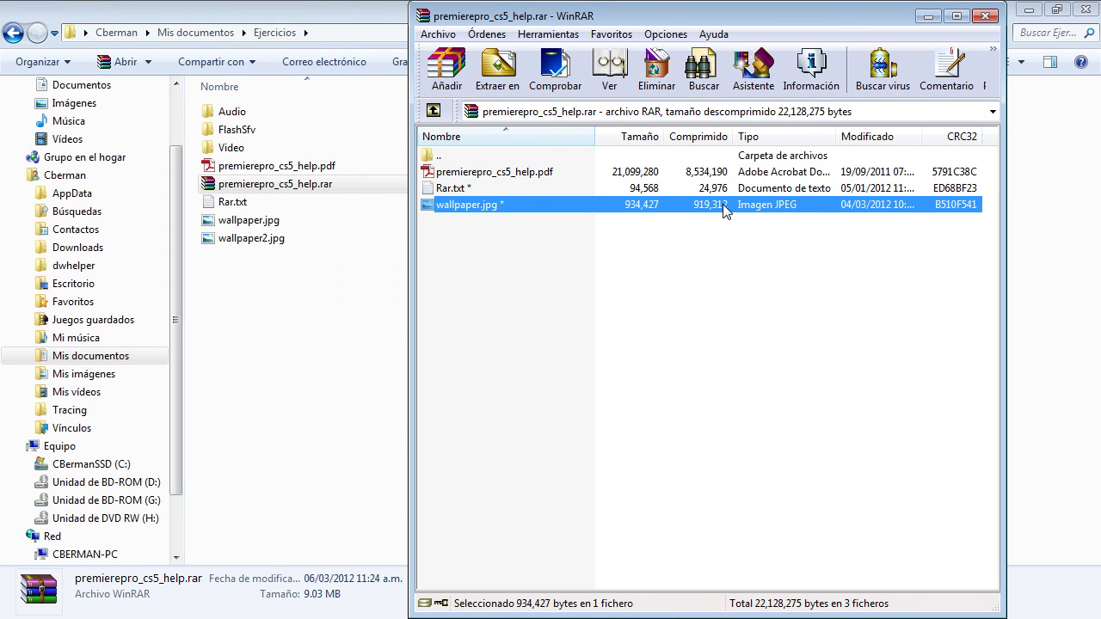
left_click(488, 268)
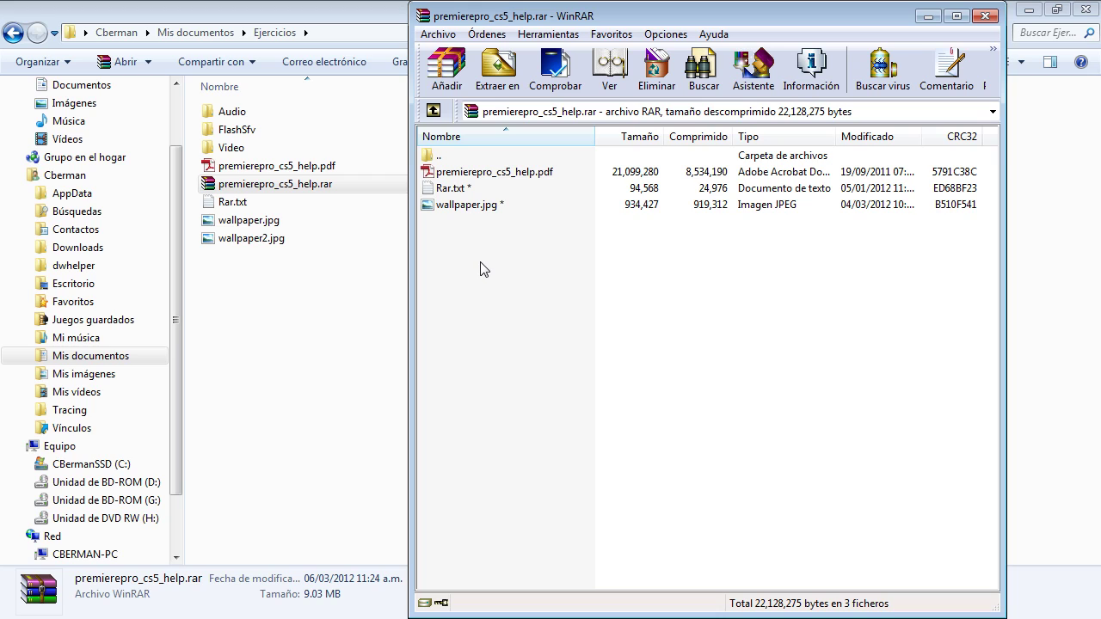
left_click(474, 172)
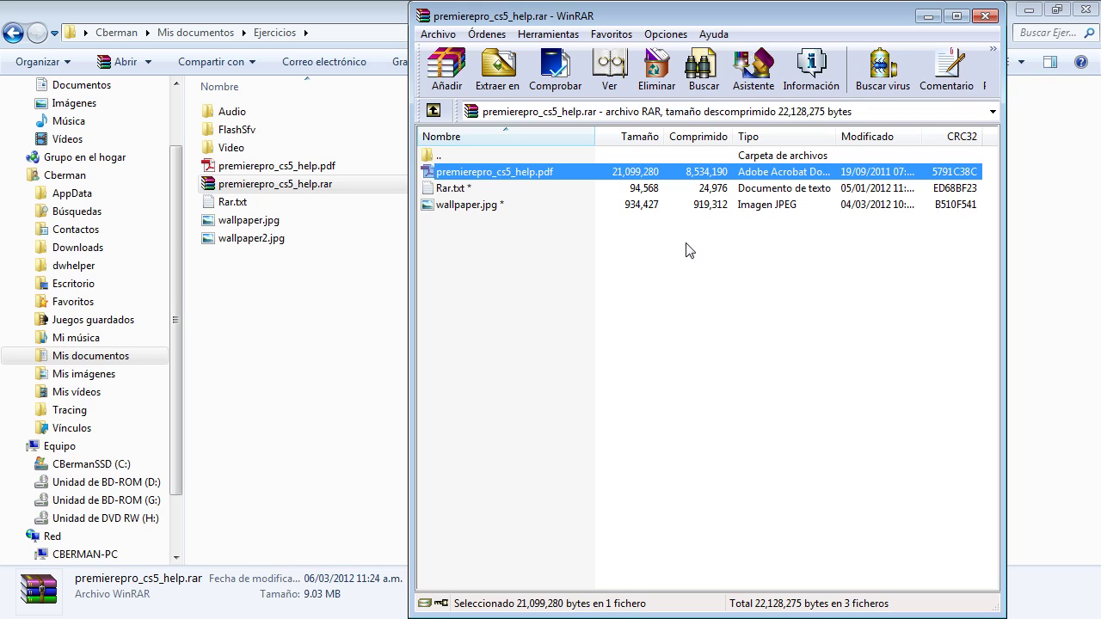
Step: Create a new text document in Ejercicios named password.txt
right_click(270, 359)
mouse_move(385, 324)
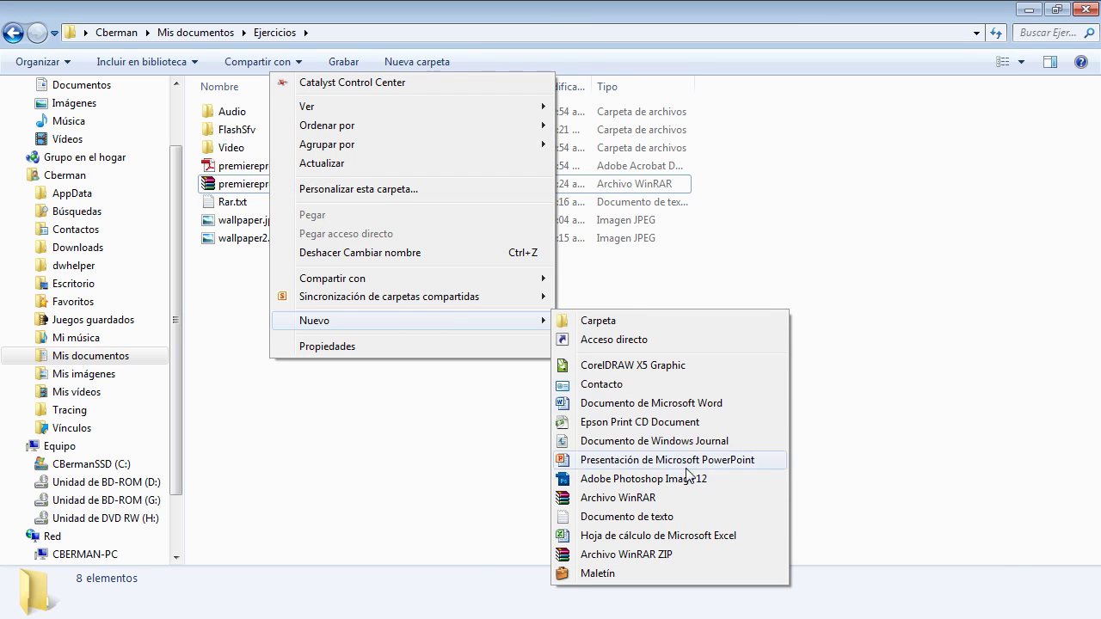
left_click(616, 516)
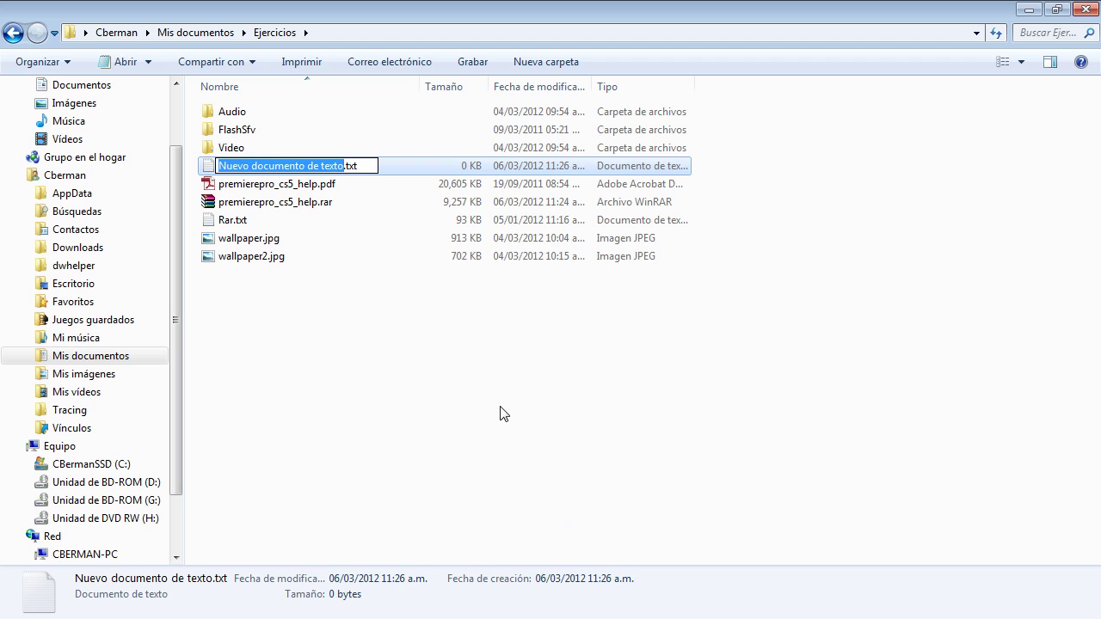
type("pass")
type("word")
key("Return")
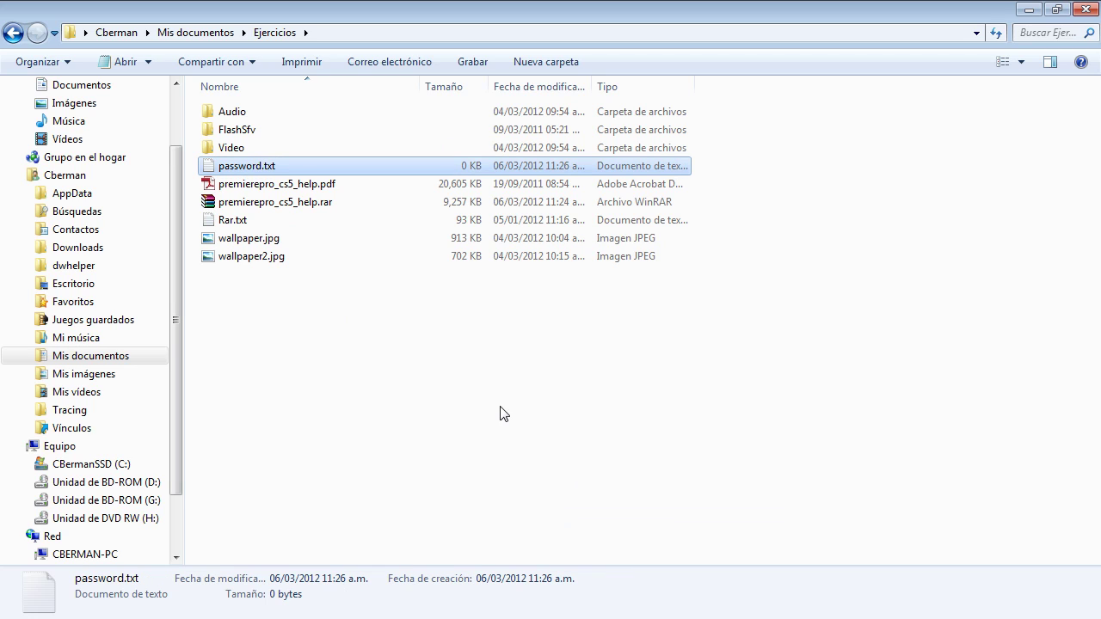
Step: Write the archive password into password.txt and save it
double_click(262, 166)
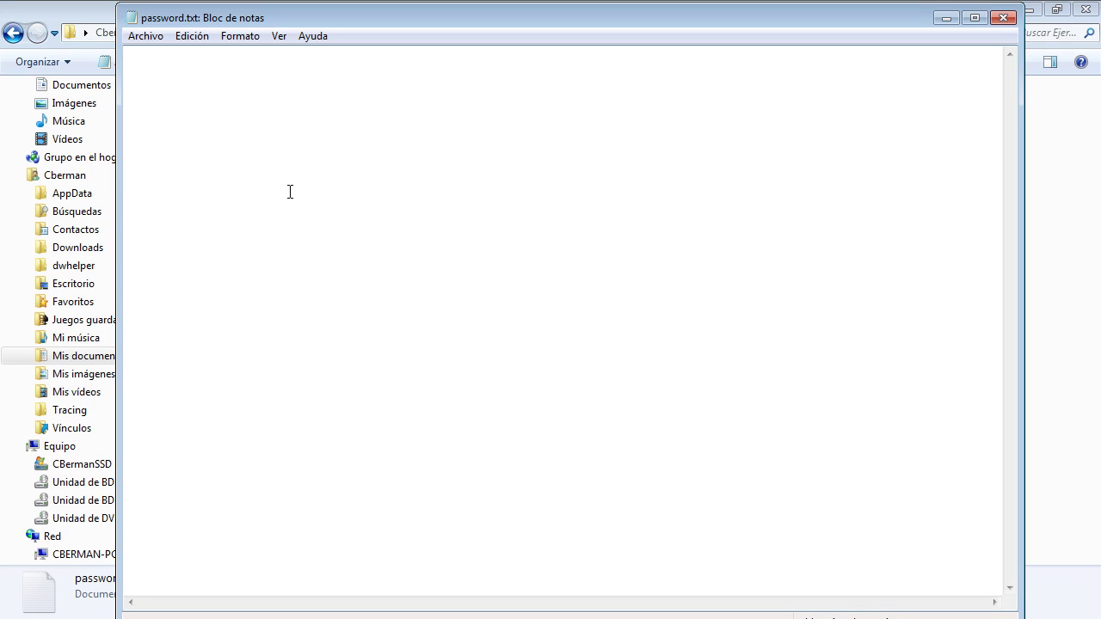
type("password1")
left_click(1003, 18)
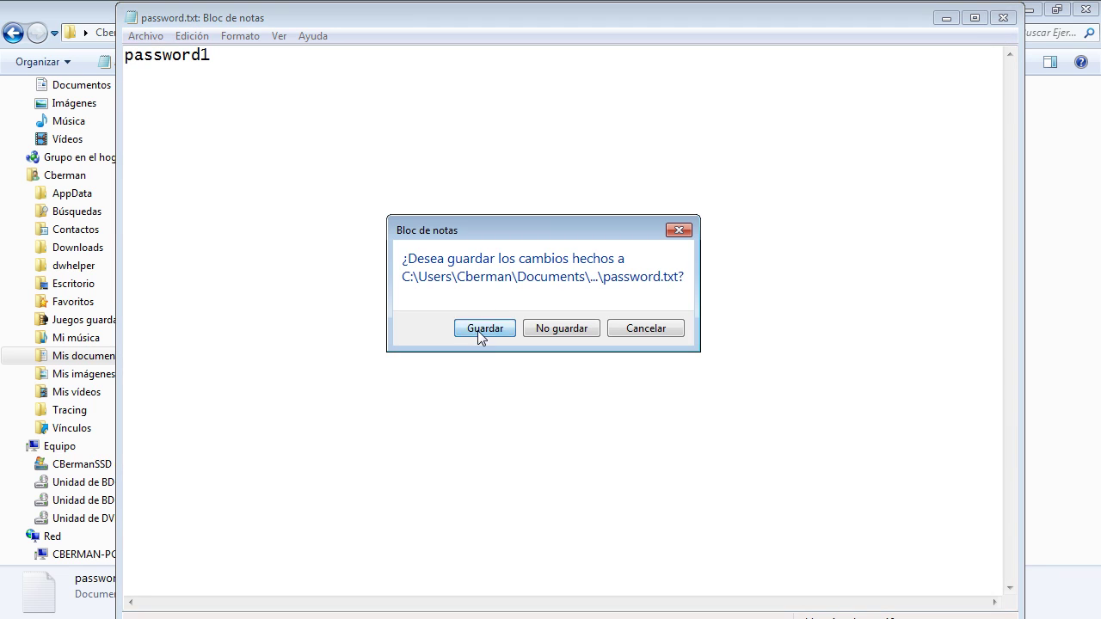
left_click(482, 328)
Step: Recheck password.txt's contents, then select Rar.txt, wallpaper.jpg and wallpaper2.jpg together
double_click(264, 163)
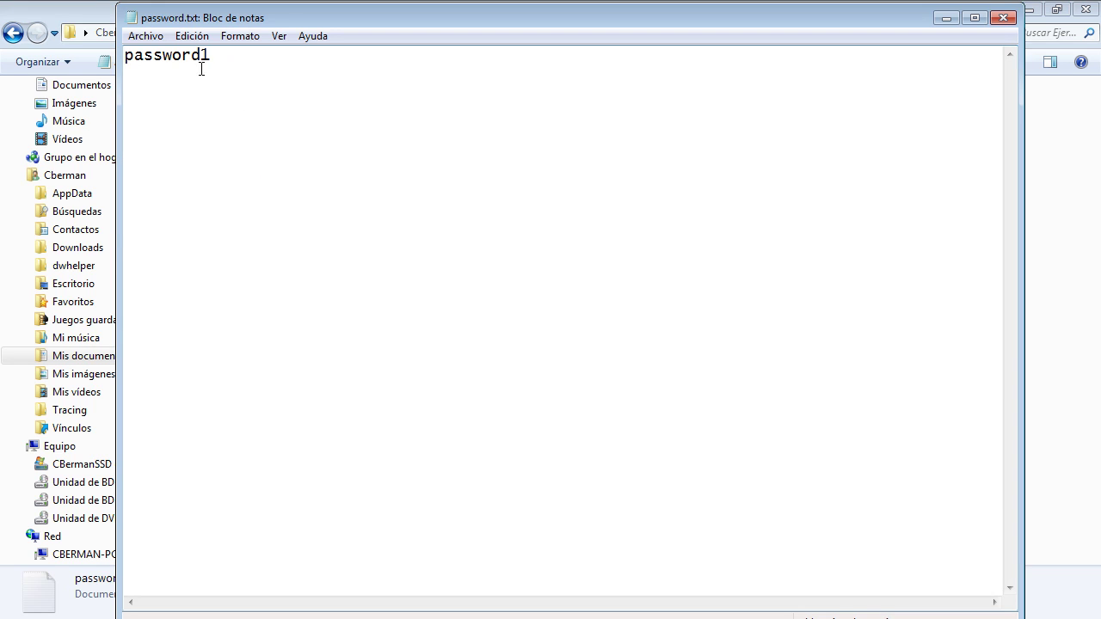
left_click(1003, 18)
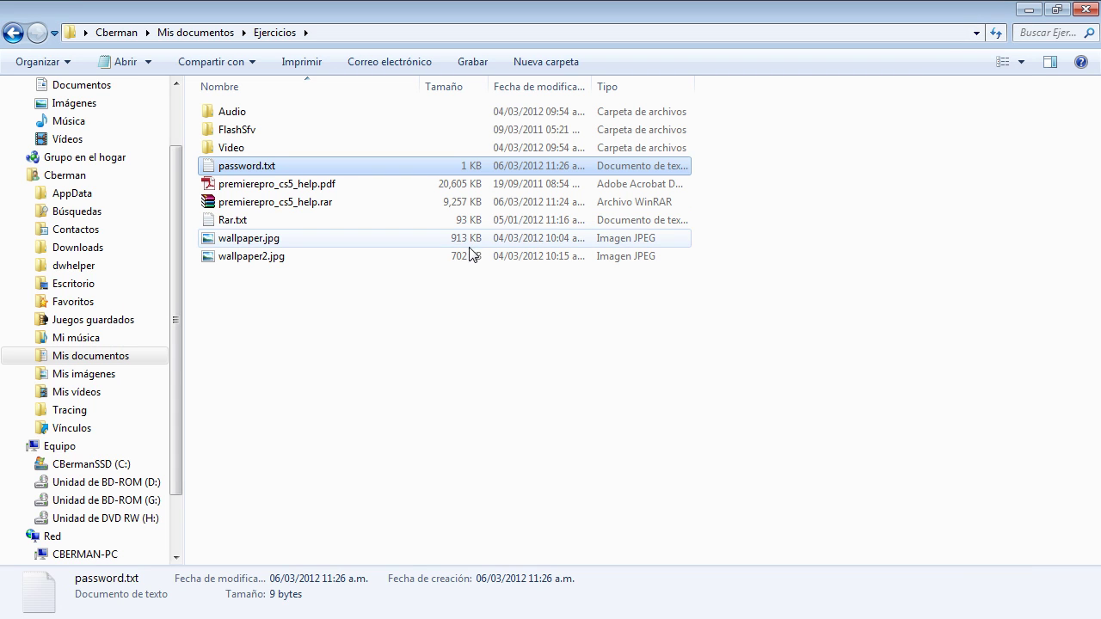
left_click(282, 332)
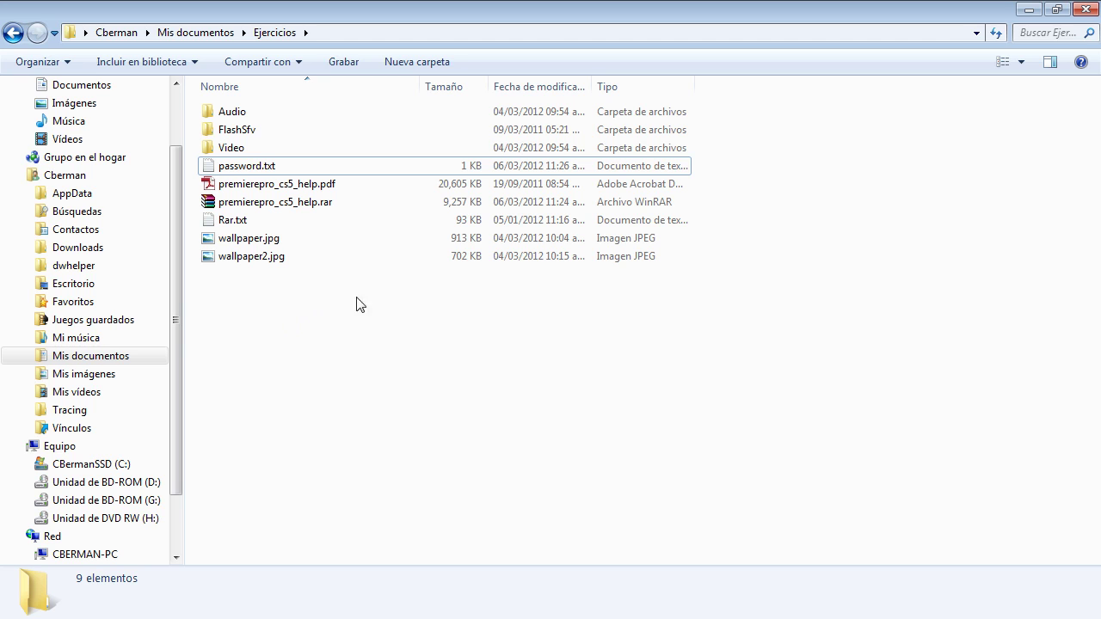
left_click_drag(381, 299, 229, 216)
Step: Add Rar.txt, wallpaper.jpg and wallpaper2.jpg to password-protected Ejercicios.rar, then drag password.txt in too
right_click(251, 254)
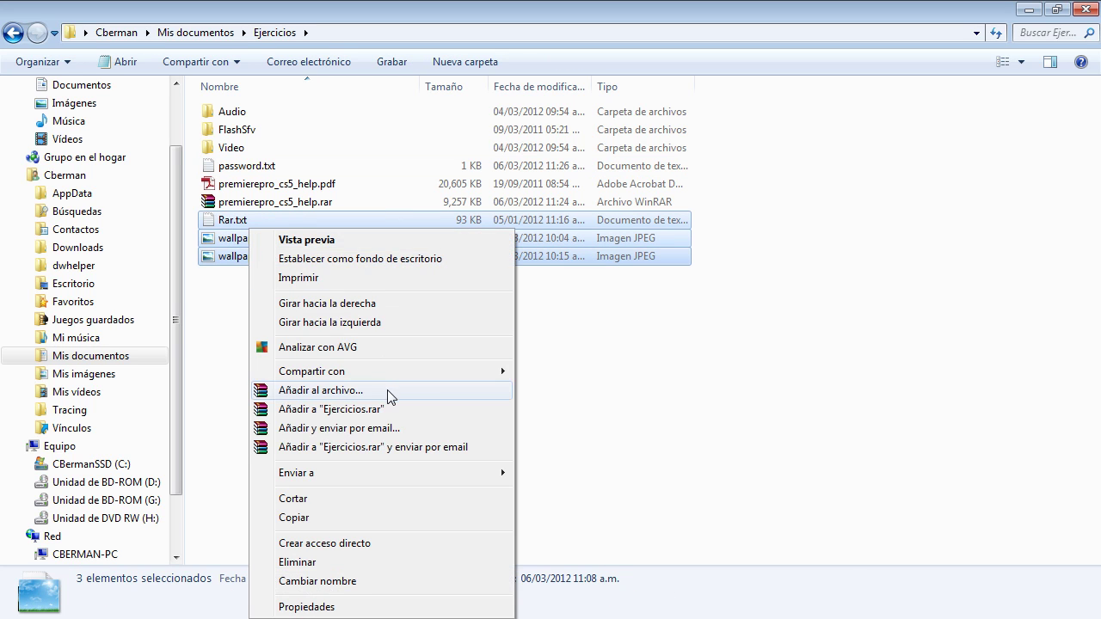
left_click(386, 396)
left_click(394, 181)
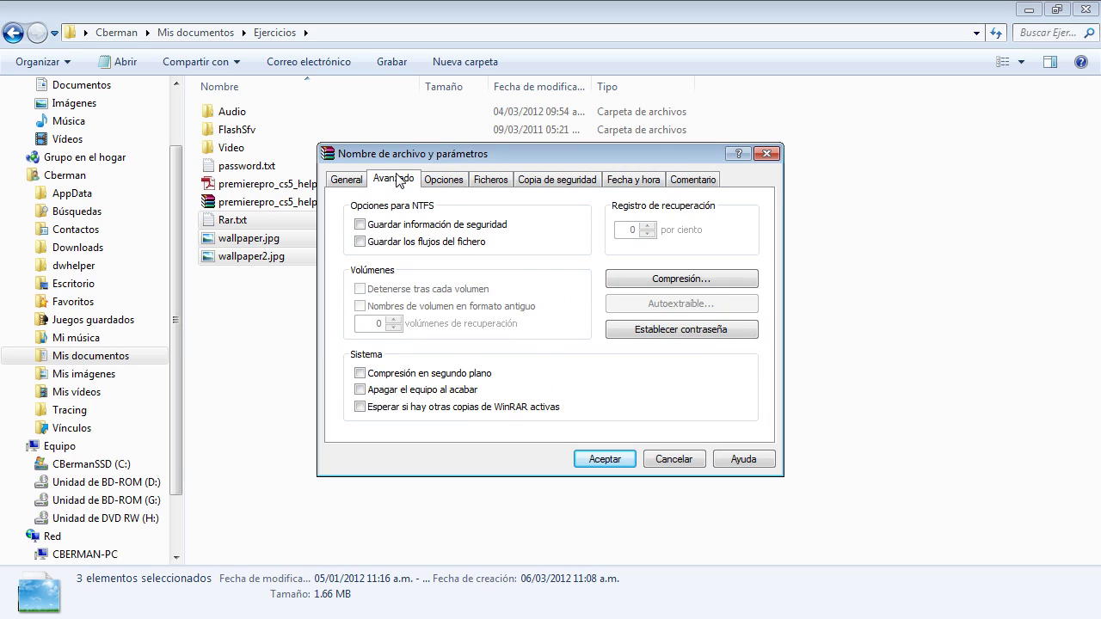
left_click(749, 331)
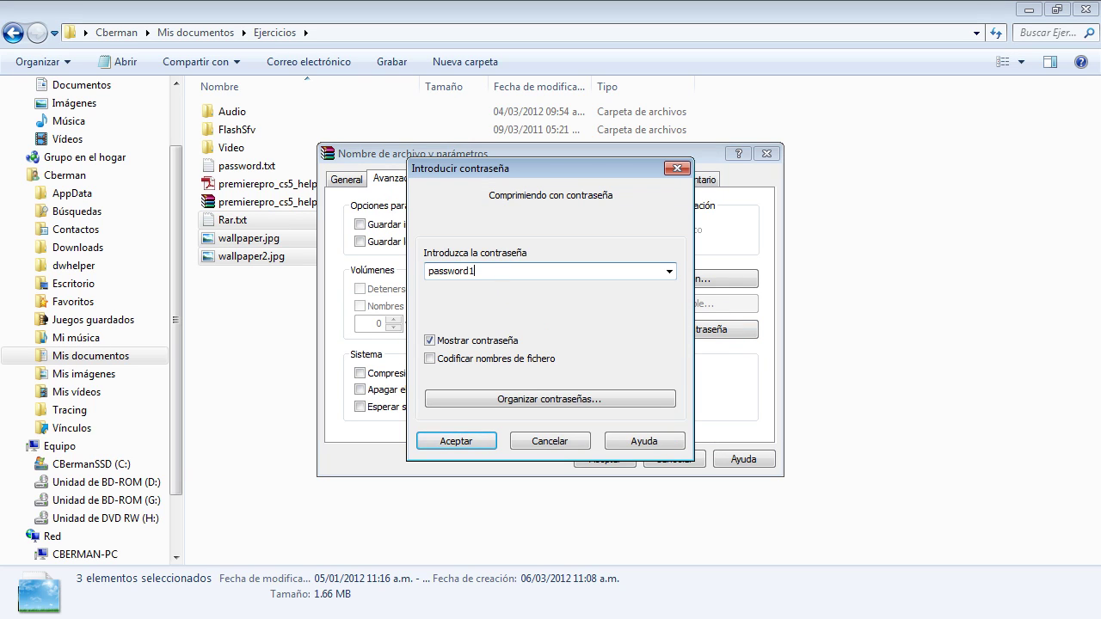
left_click(456, 441)
left_click(605, 459)
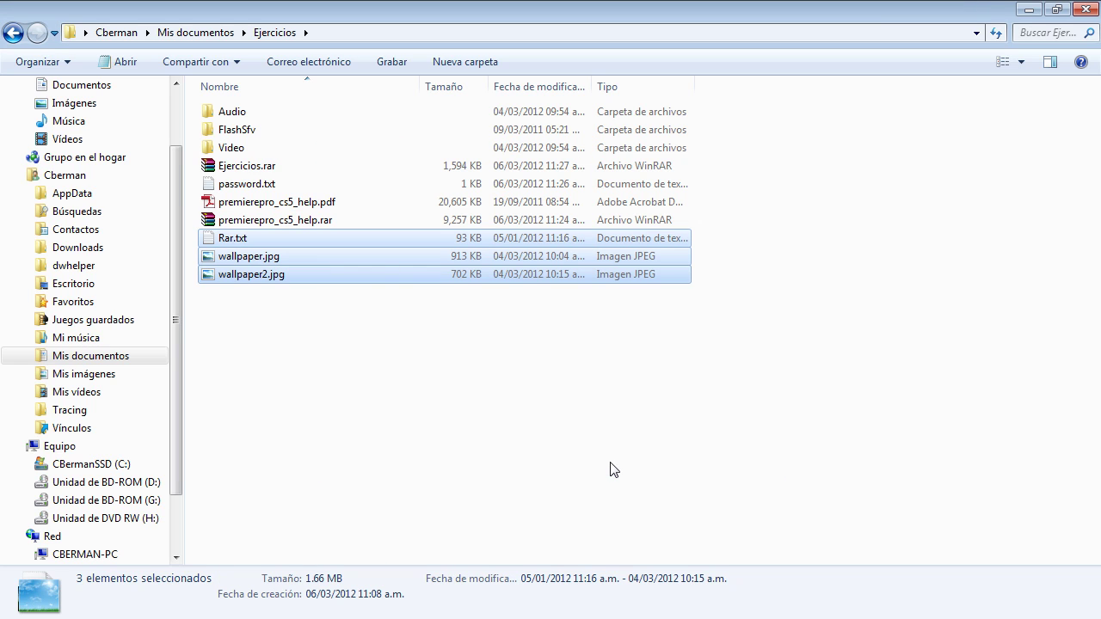
left_click_drag(243, 184, 259, 166)
Step: Open Ejercicios.rar and try Rar.txt, wallpaper.jpg and wallpaper2.jpg, cancelling each password prompt
double_click(259, 167)
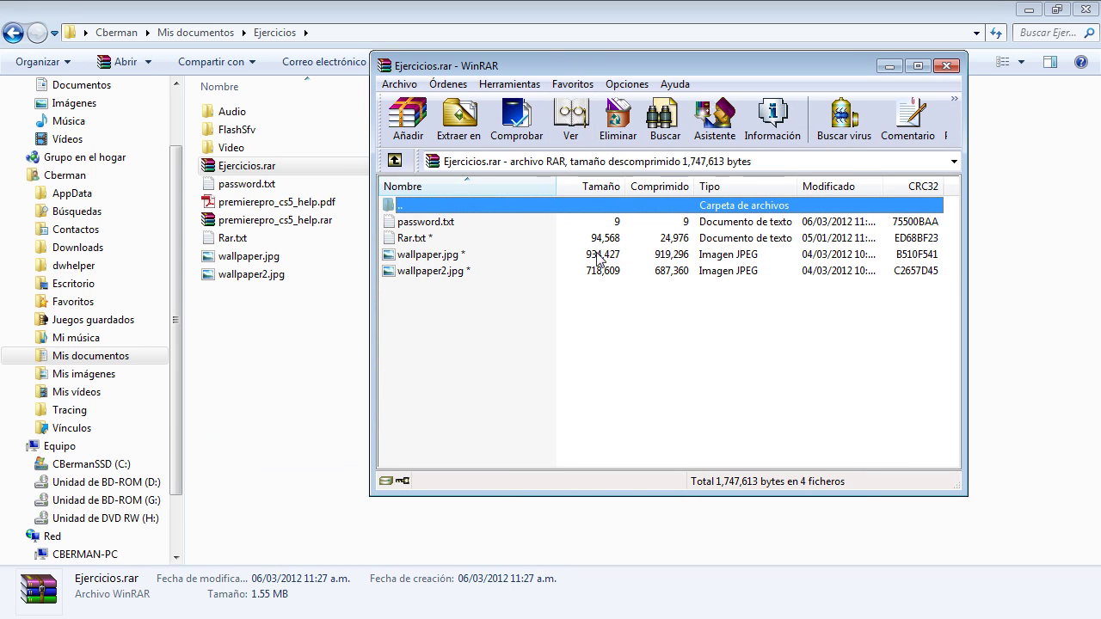
left_click(433, 269)
left_click(415, 241)
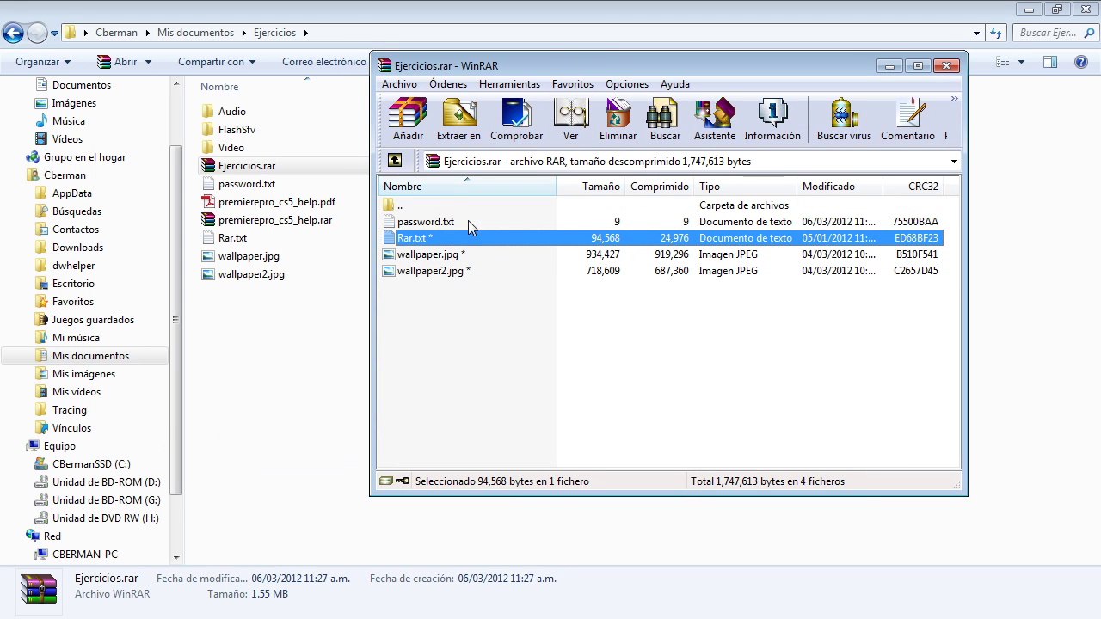
left_click(427, 222)
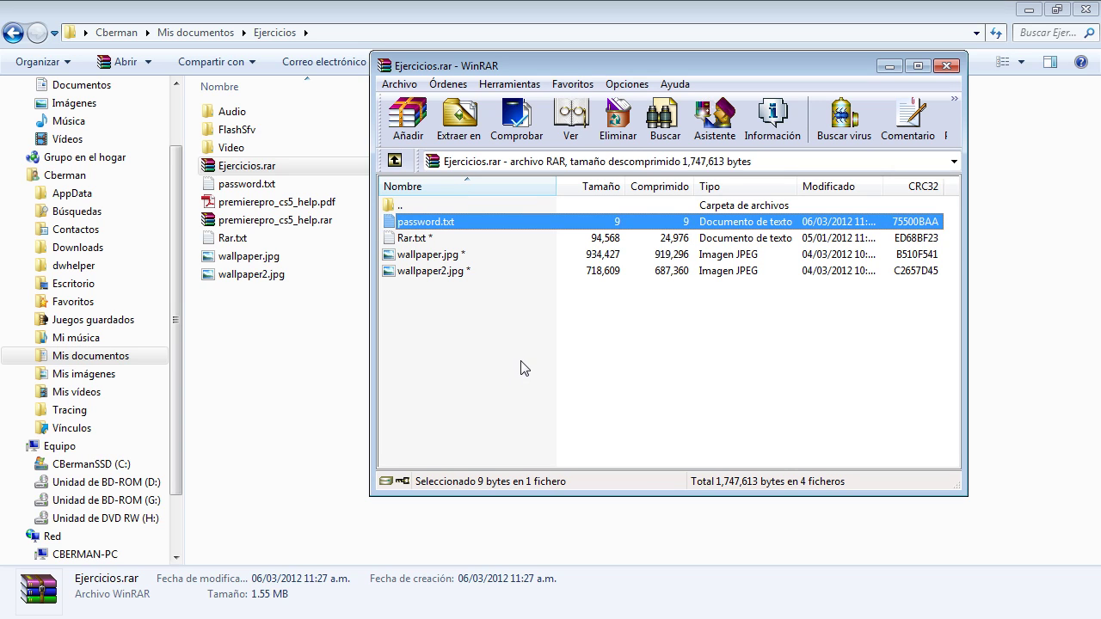
double_click(401, 240)
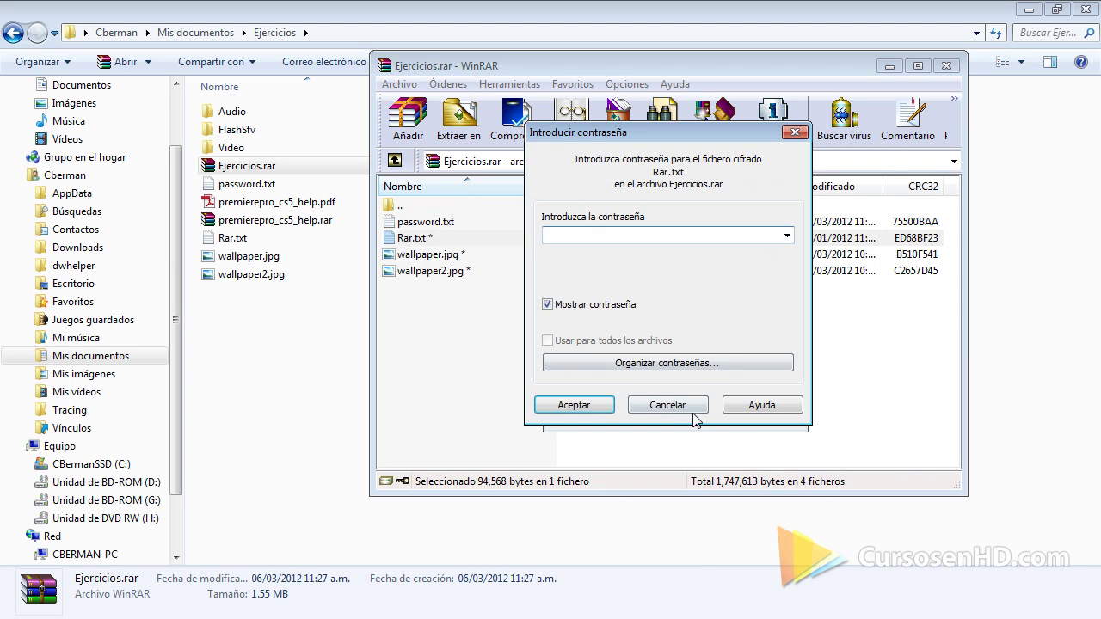
left_click(692, 411)
double_click(435, 256)
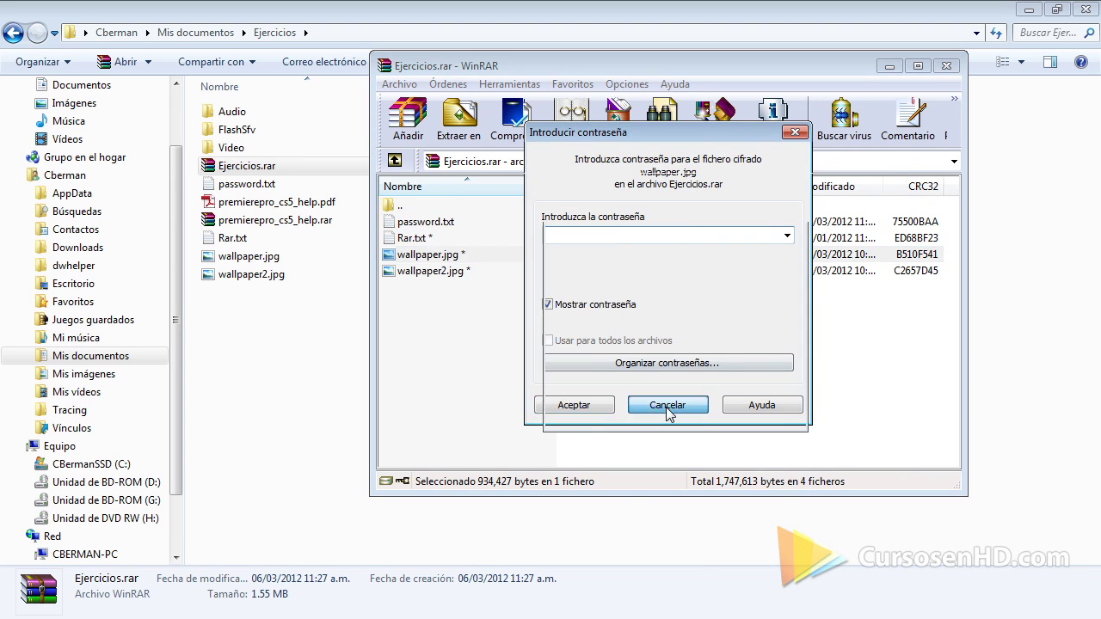
left_click(667, 405)
double_click(454, 271)
left_click(667, 405)
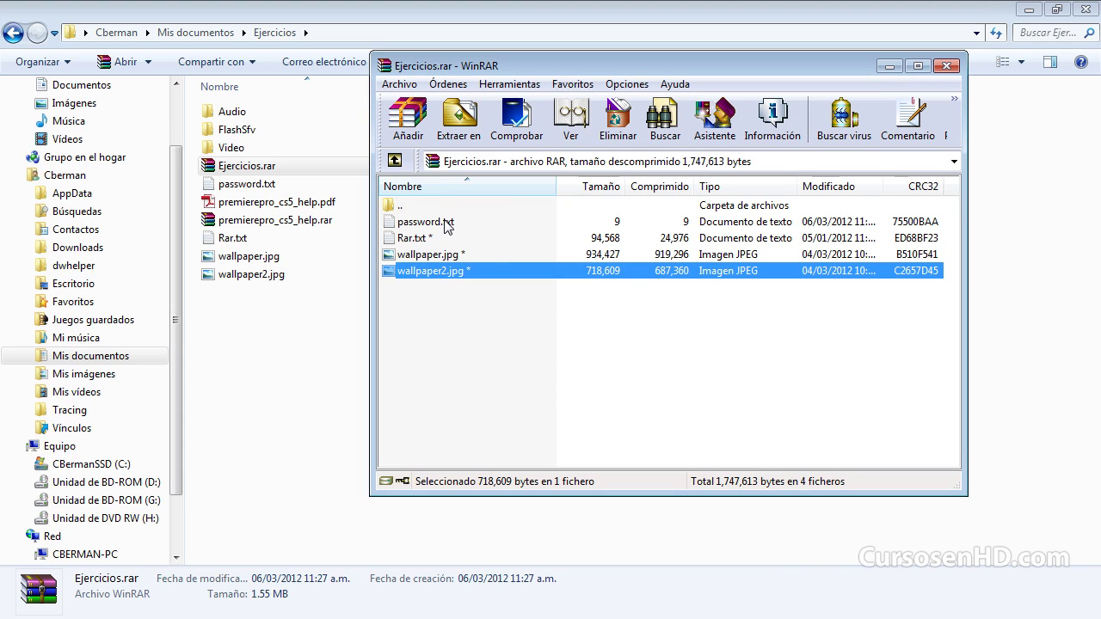
Step: Open password.txt from the archive and select its password text
double_click(445, 225)
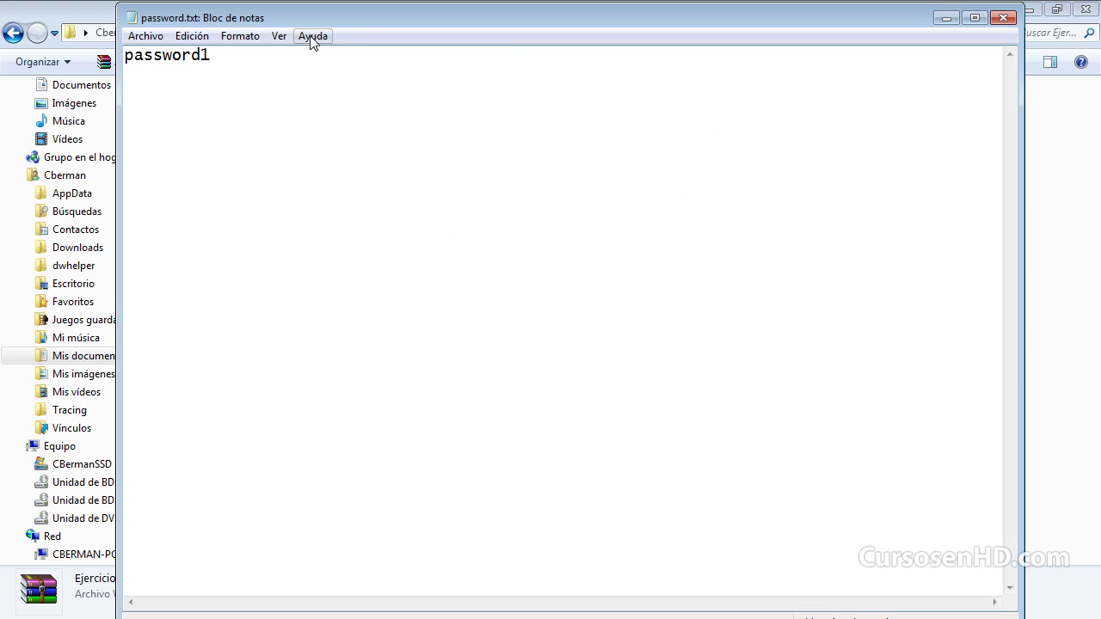
left_click_drag(292, 7, 306, 146)
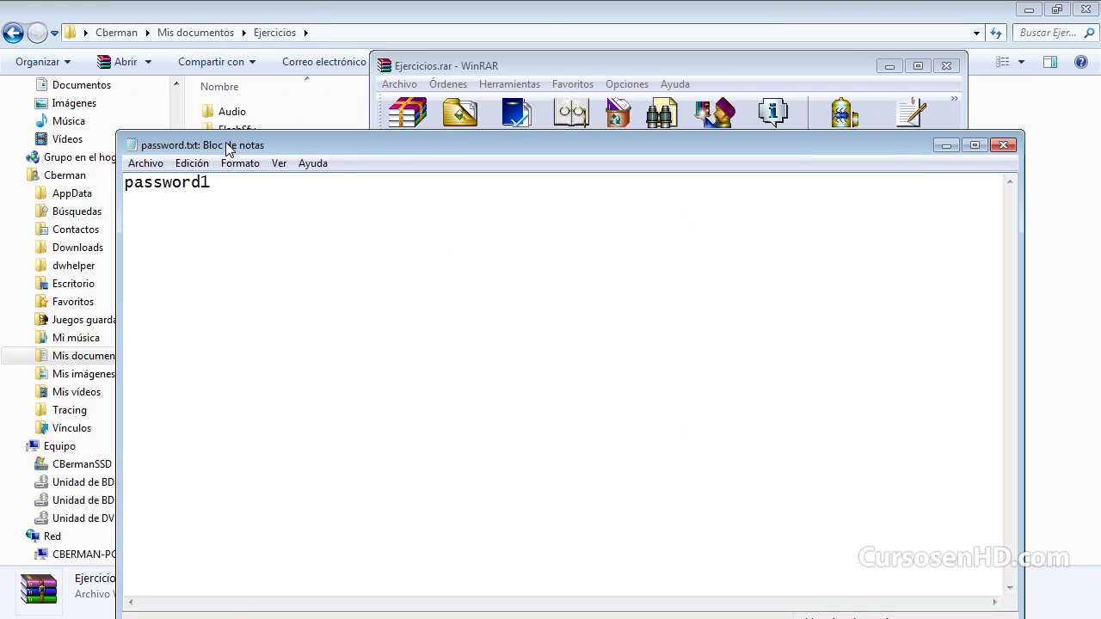
left_click_drag(228, 146, 763, 144)
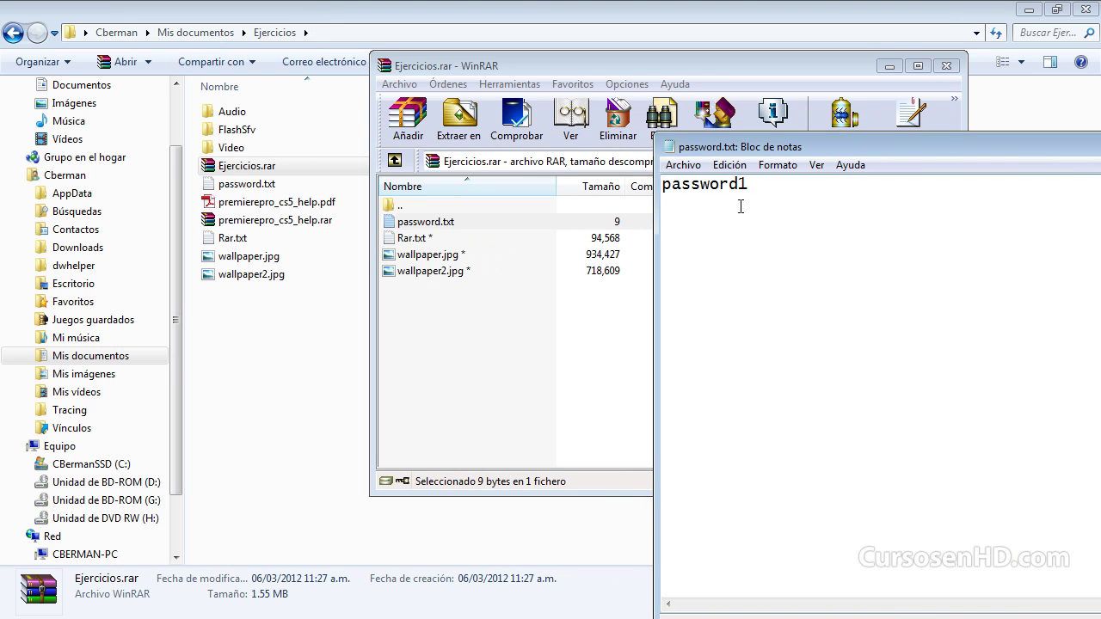
left_click_drag(739, 207, 602, 310)
key("ctrl+c")
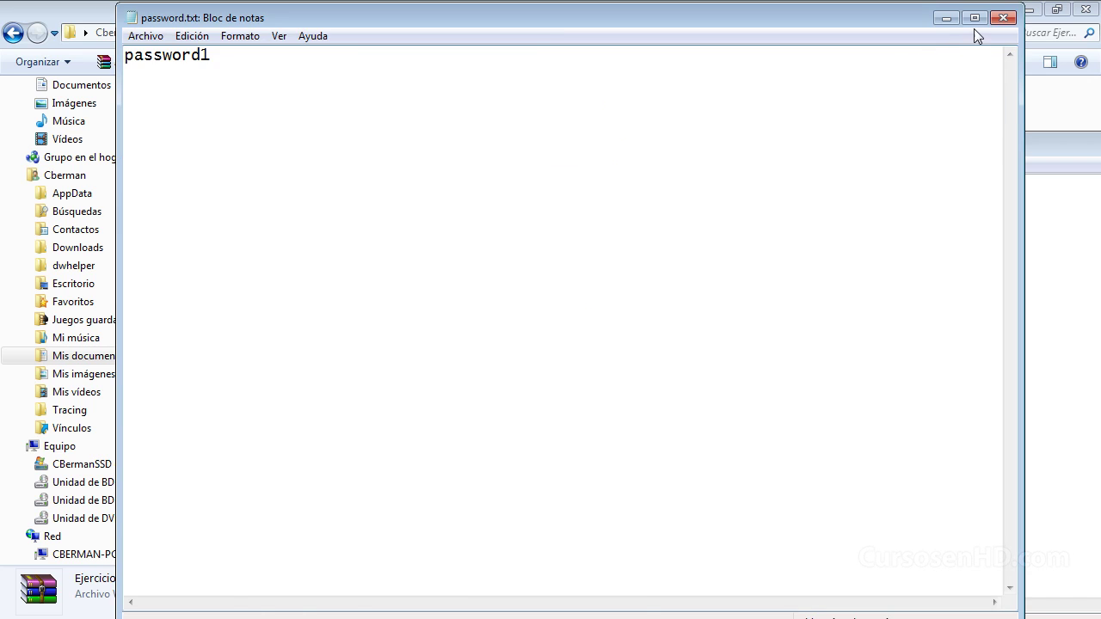
left_click(1003, 17)
Step: Open Rar.txt with the pasted password, then close Rar.txt, the archive and the note
double_click(411, 241)
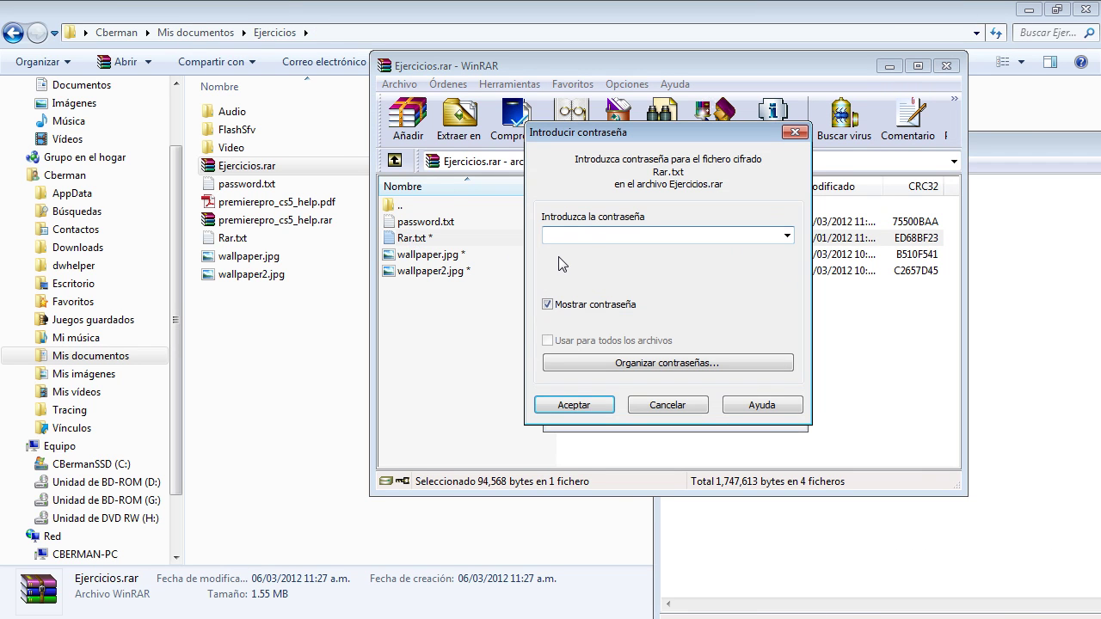
key("ctrl+v")
left_click(574, 404)
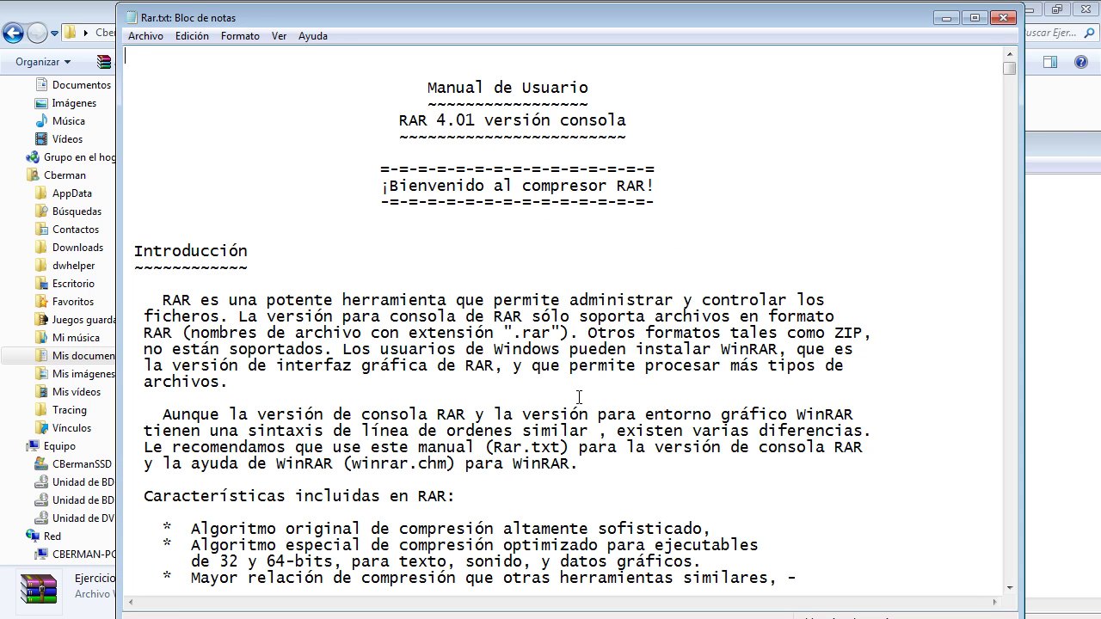
left_click(1003, 18)
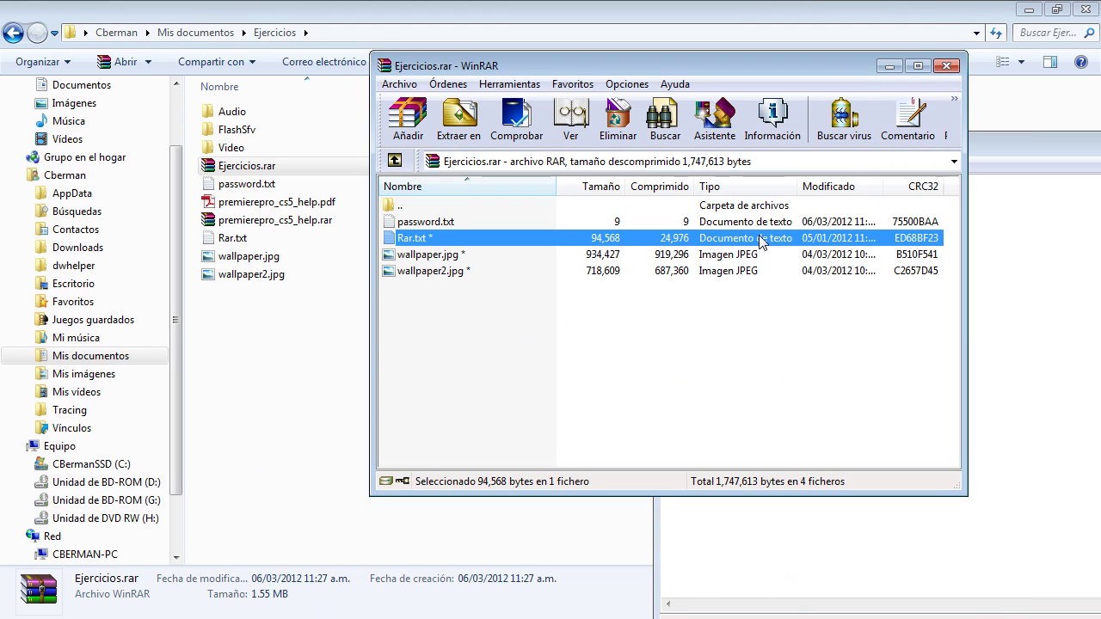
left_click(946, 67)
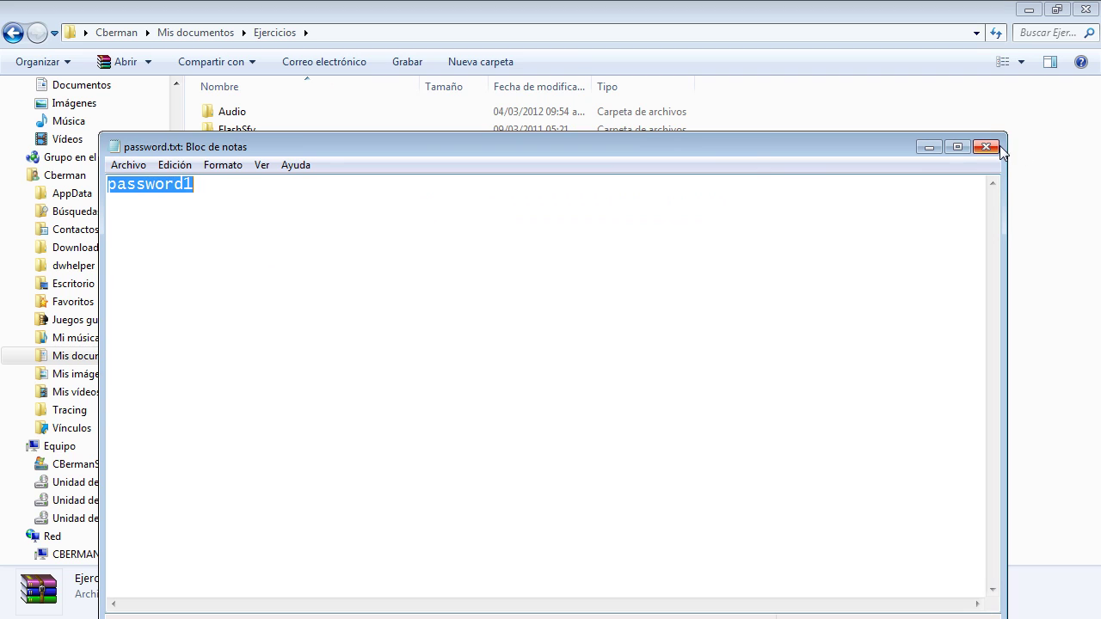
left_click(985, 147)
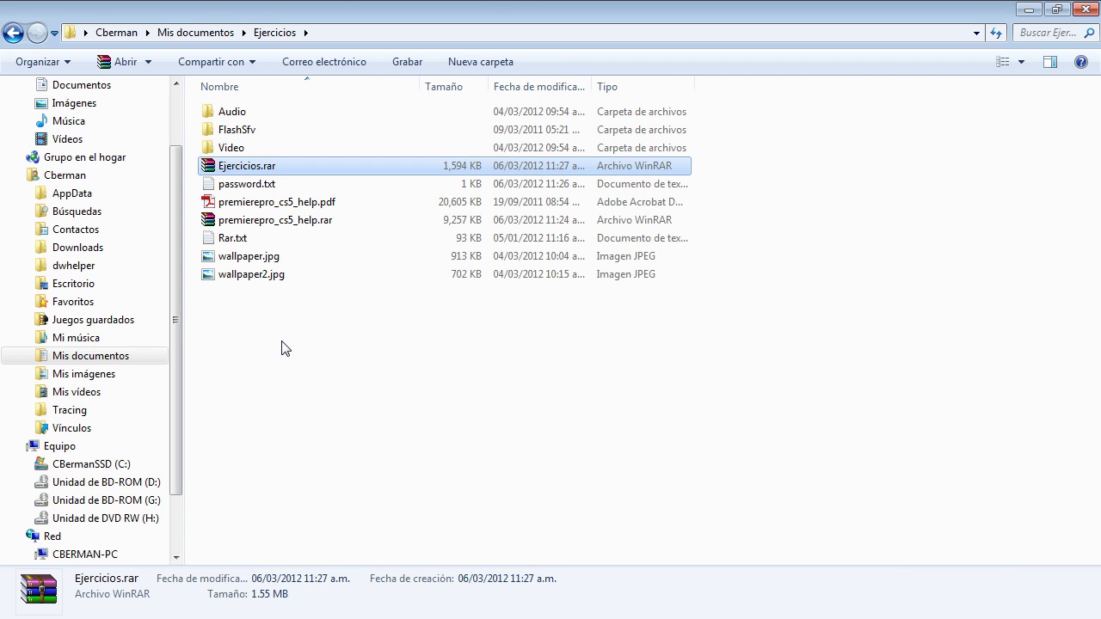
Step: Permanently delete premierepro_cs5_help.rar and Ejercicios.rar with Shift+Delete
left_click(254, 220)
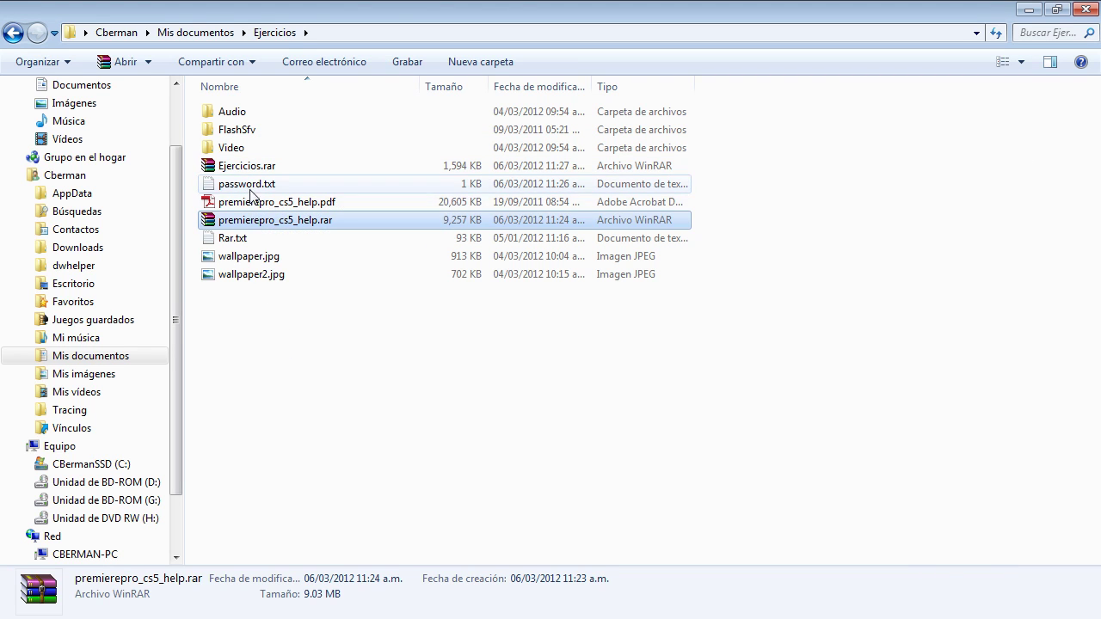
left_click(250, 167, "ctrl")
key("shift+Delete")
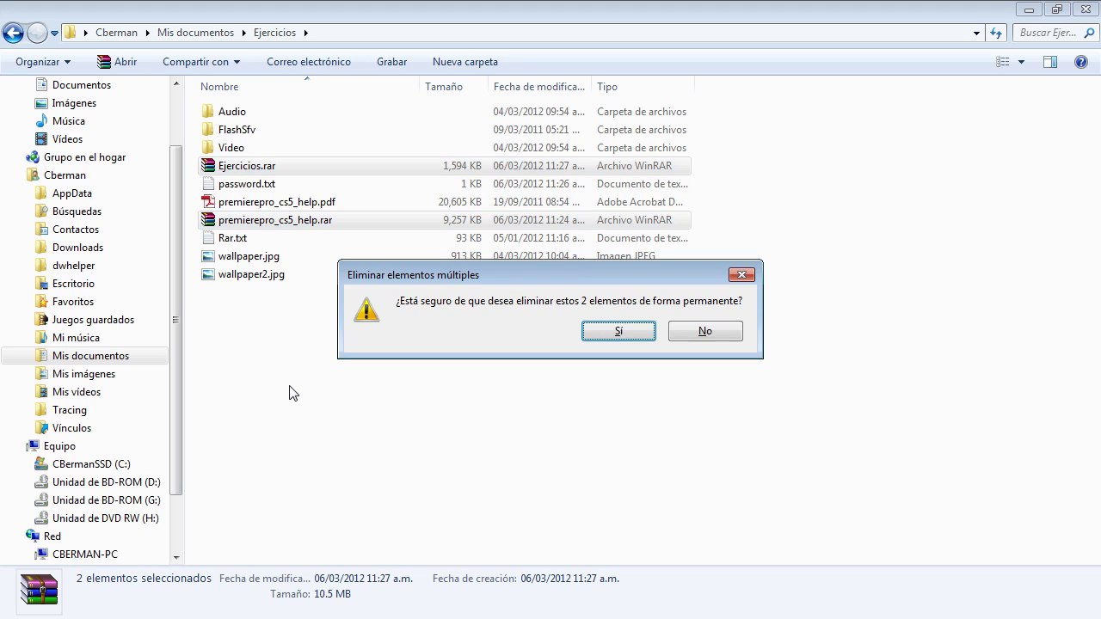
key("Return")
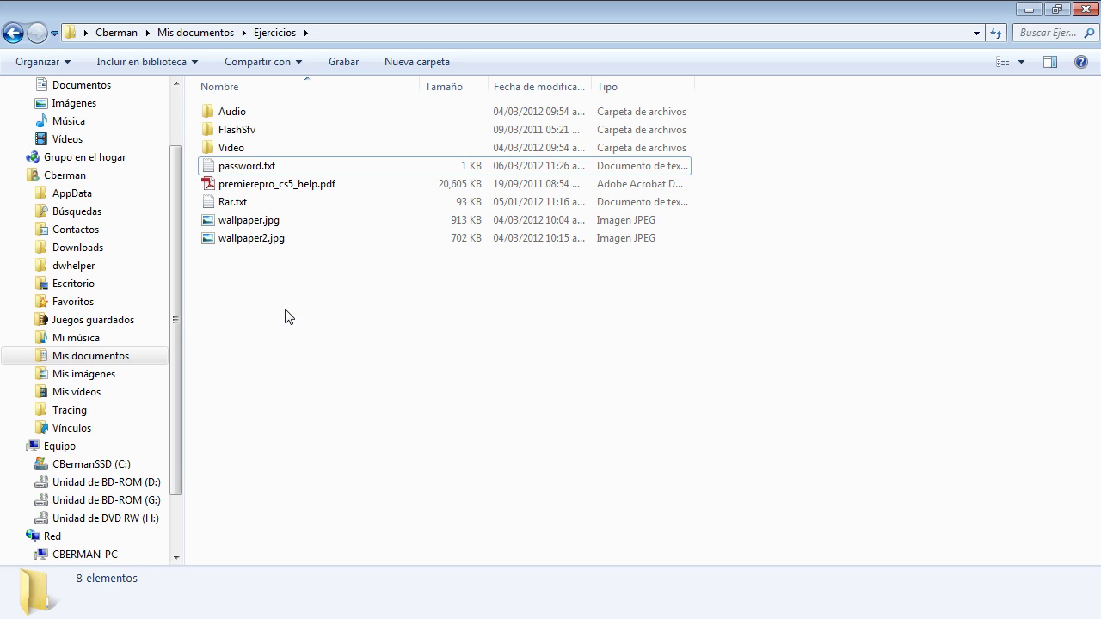
Step: Select the five files from password.txt to wallpaper2.jpg
left_click(250, 241)
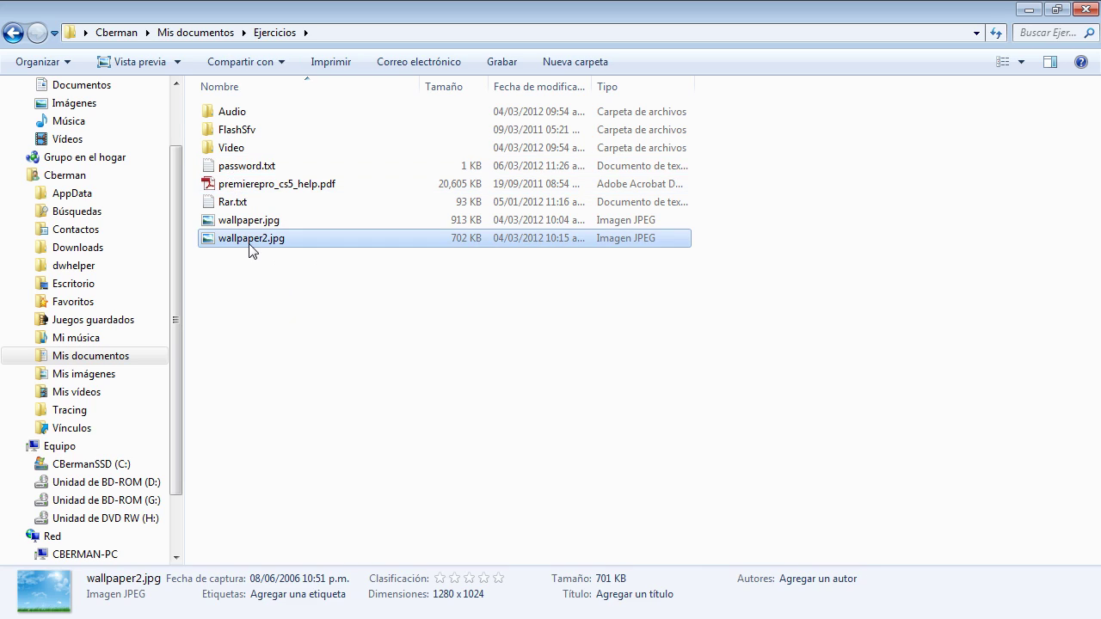
left_click(294, 289)
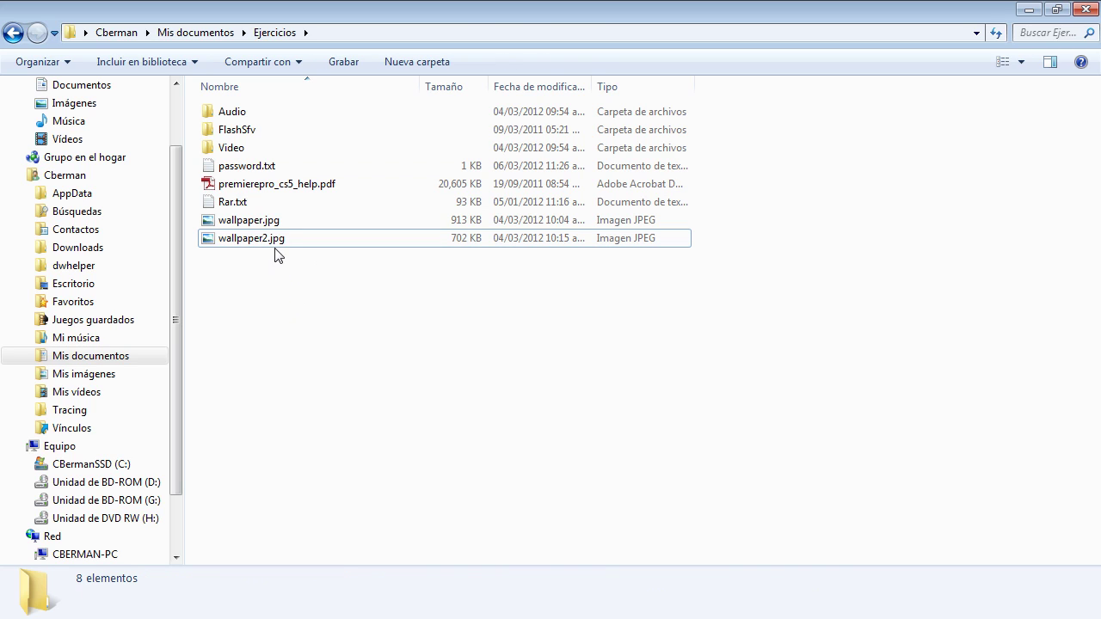
left_click(275, 244)
left_click(317, 322)
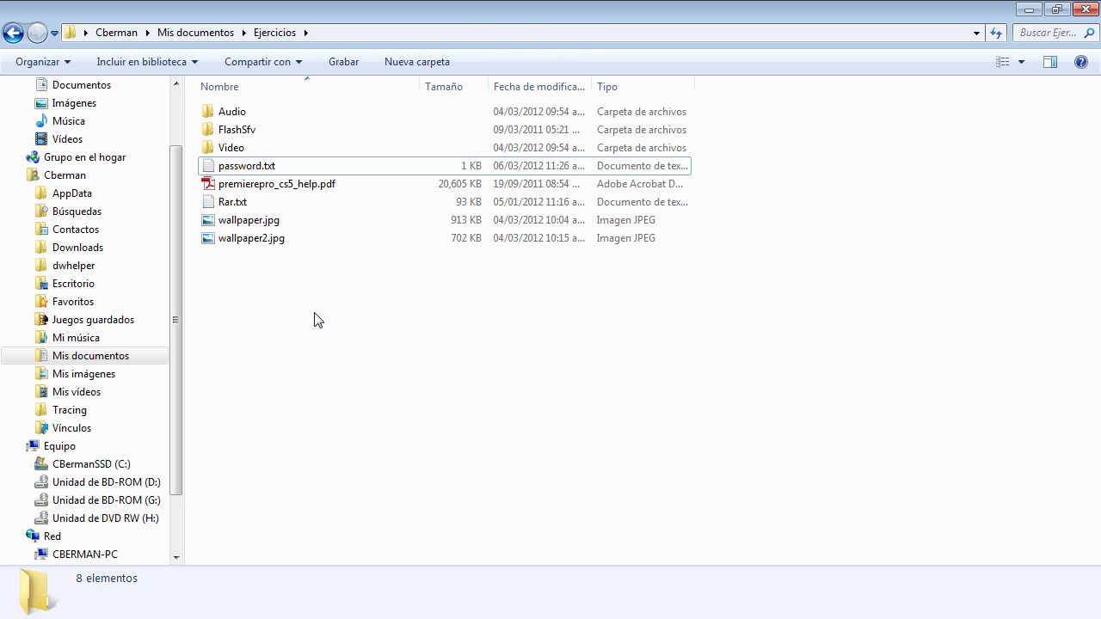
left_click_drag(477, 319, 232, 170)
Step: Archive the five files with a password, putting each file in its own separate RAR
right_click(232, 170)
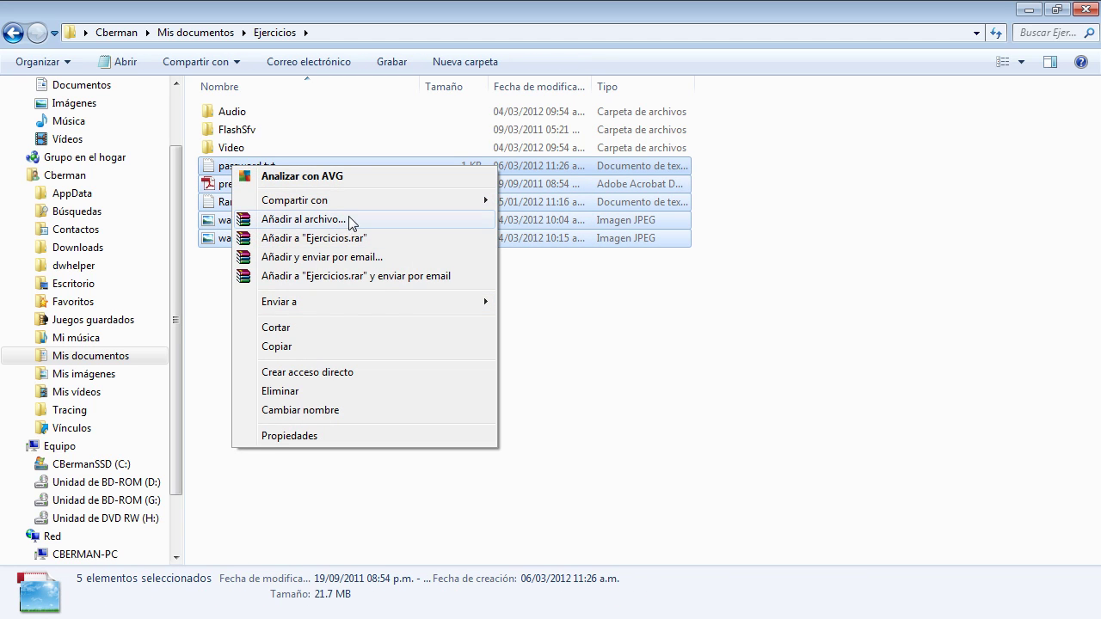
left_click(345, 221)
left_click(478, 180)
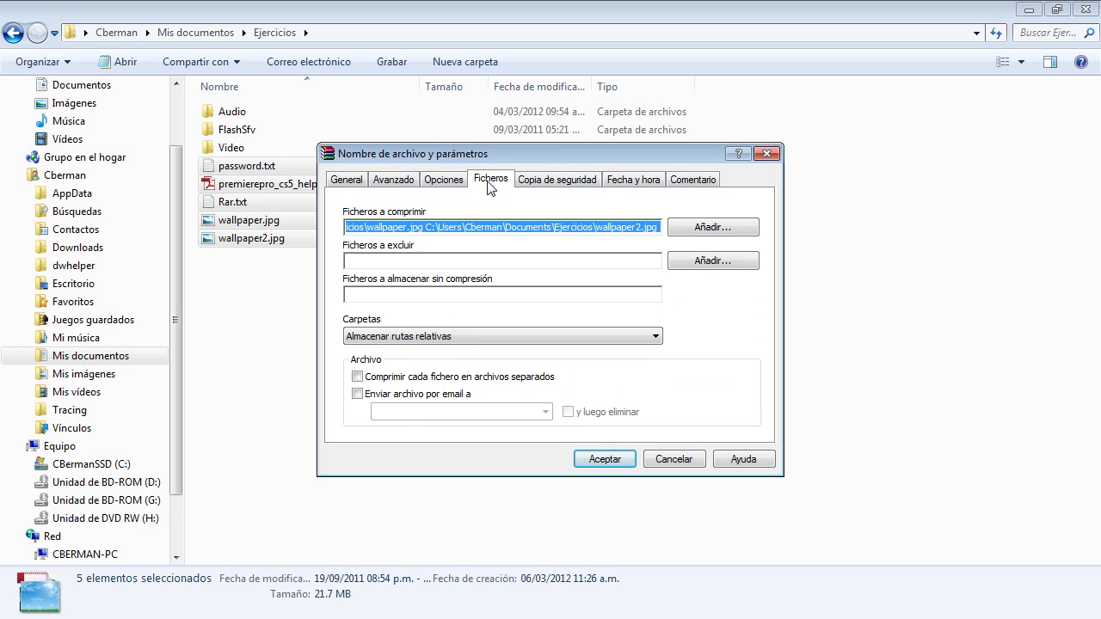
left_click(406, 377)
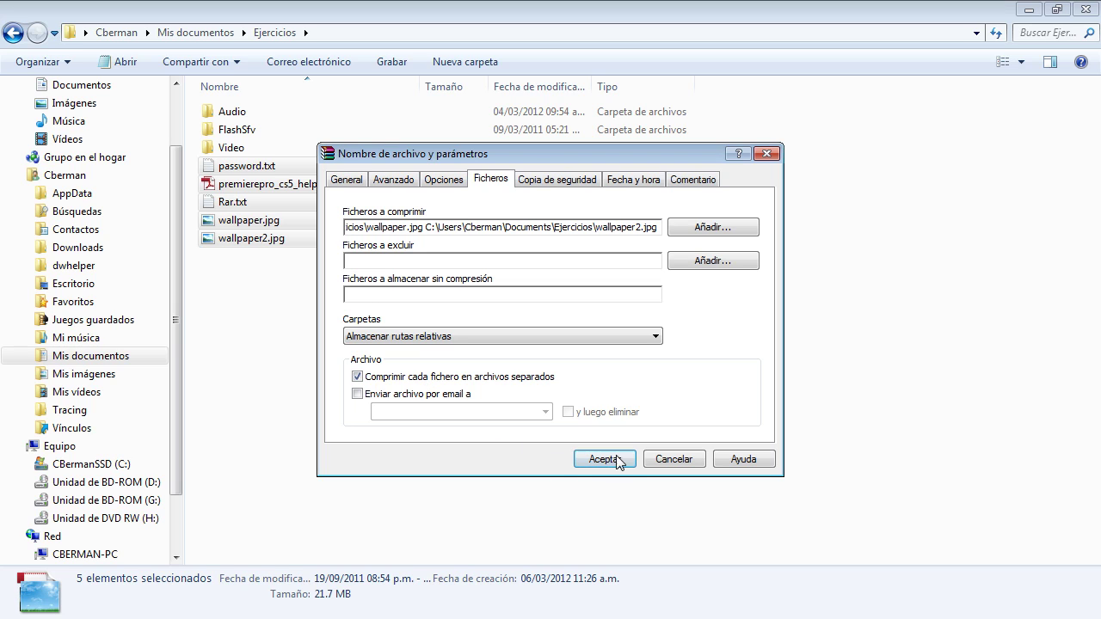
left_click(388, 184)
left_click(676, 329)
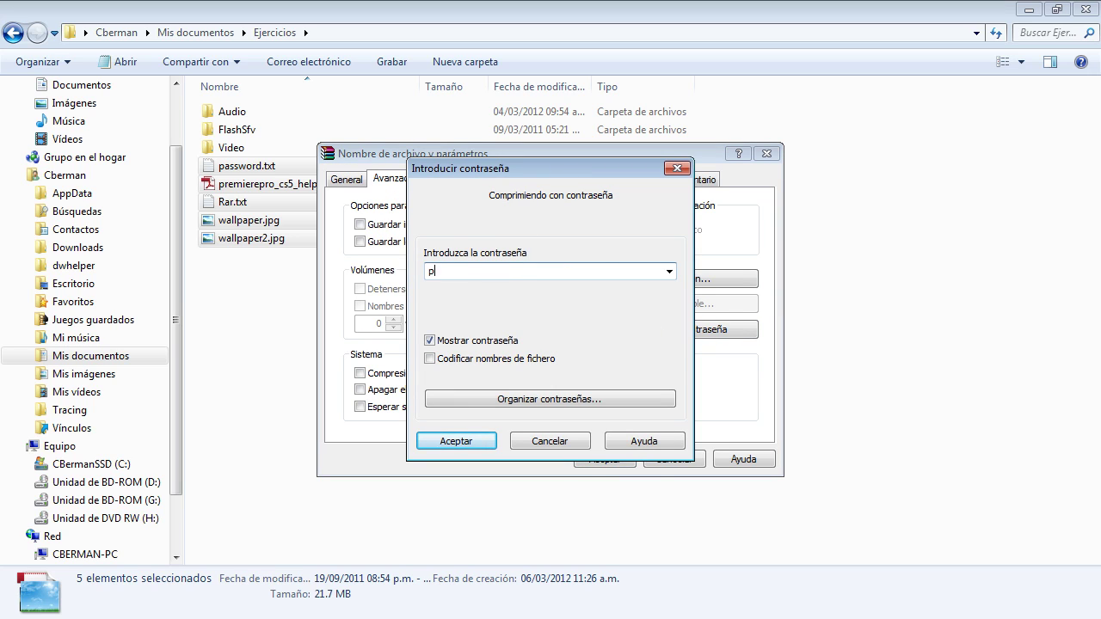
key("Return")
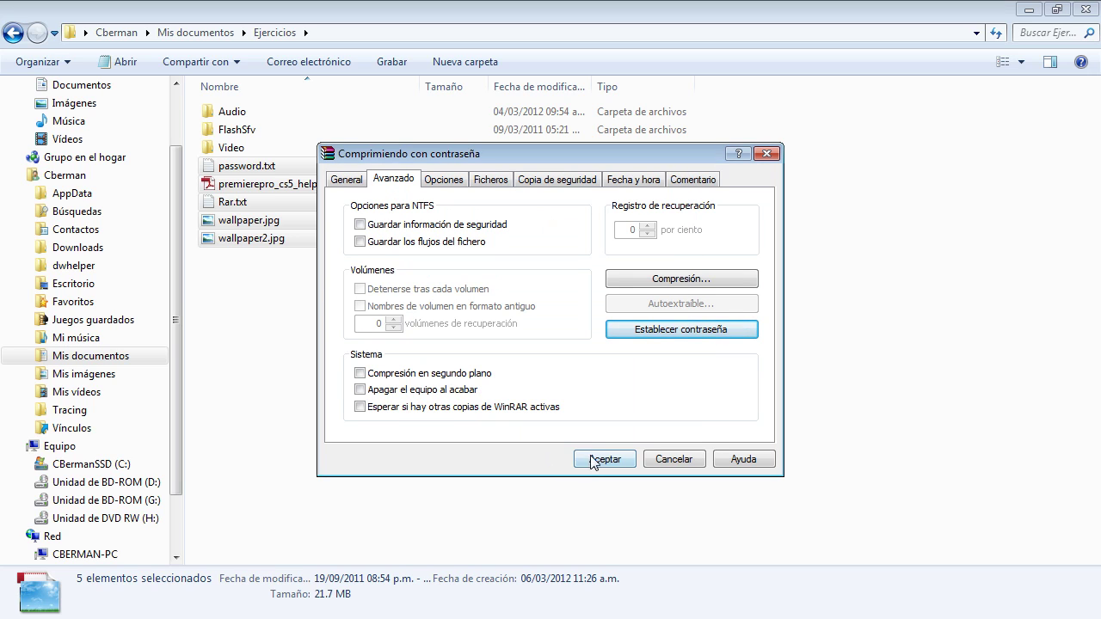
left_click(605, 459)
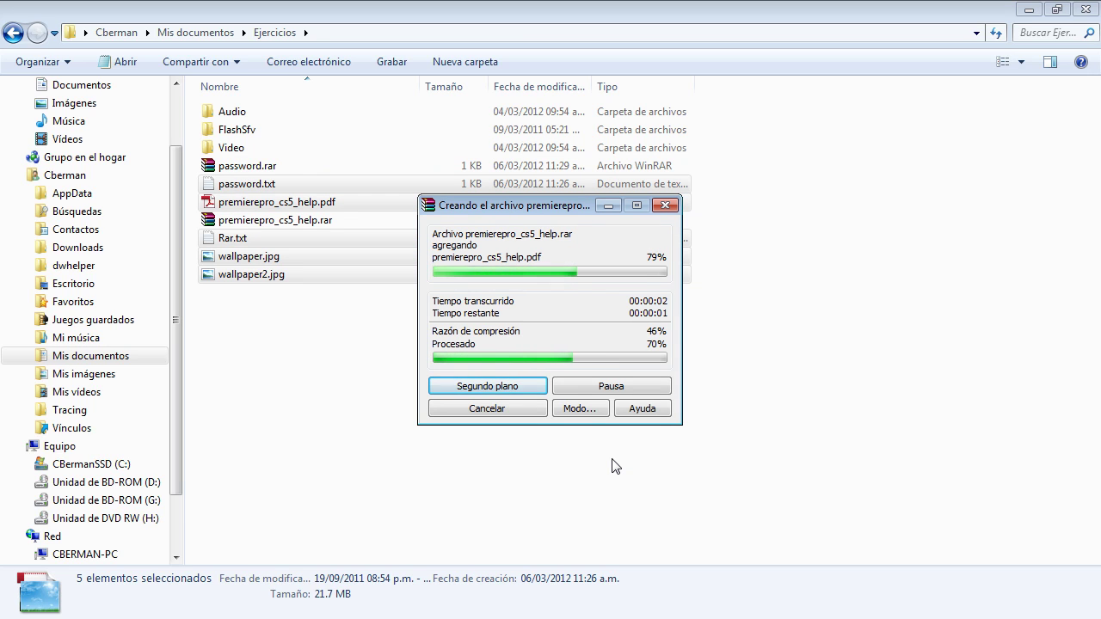
Step: Inspect wallpaper2.rar, wallpaper.rar, Rar.rar, premierepro_cs5_help.rar and password.rar's contents
left_click(301, 389)
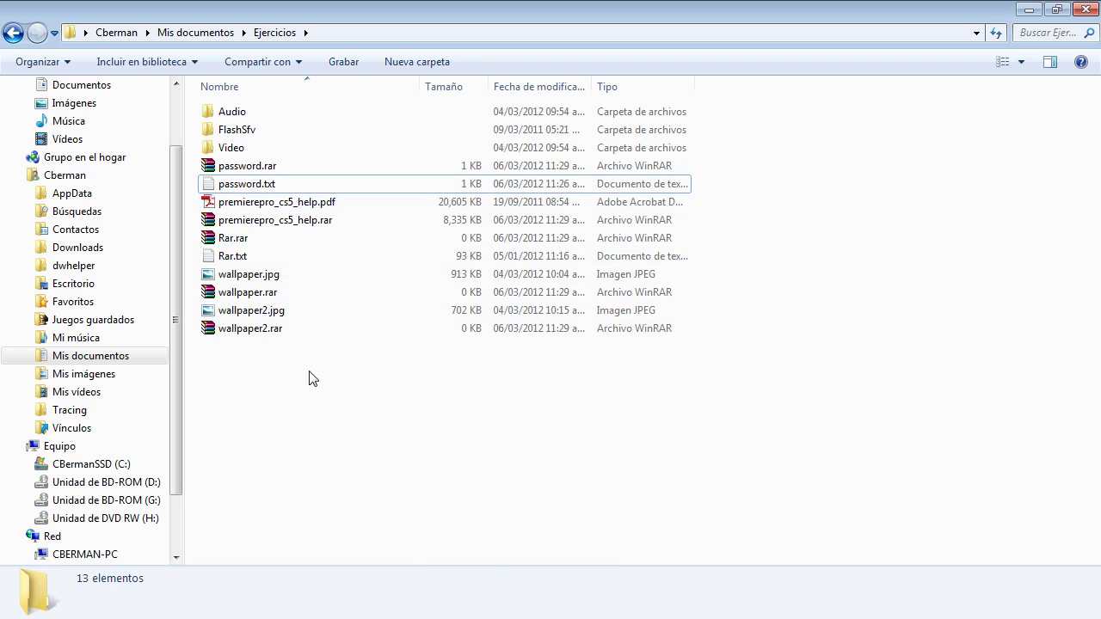
left_click(255, 334)
left_click(256, 293)
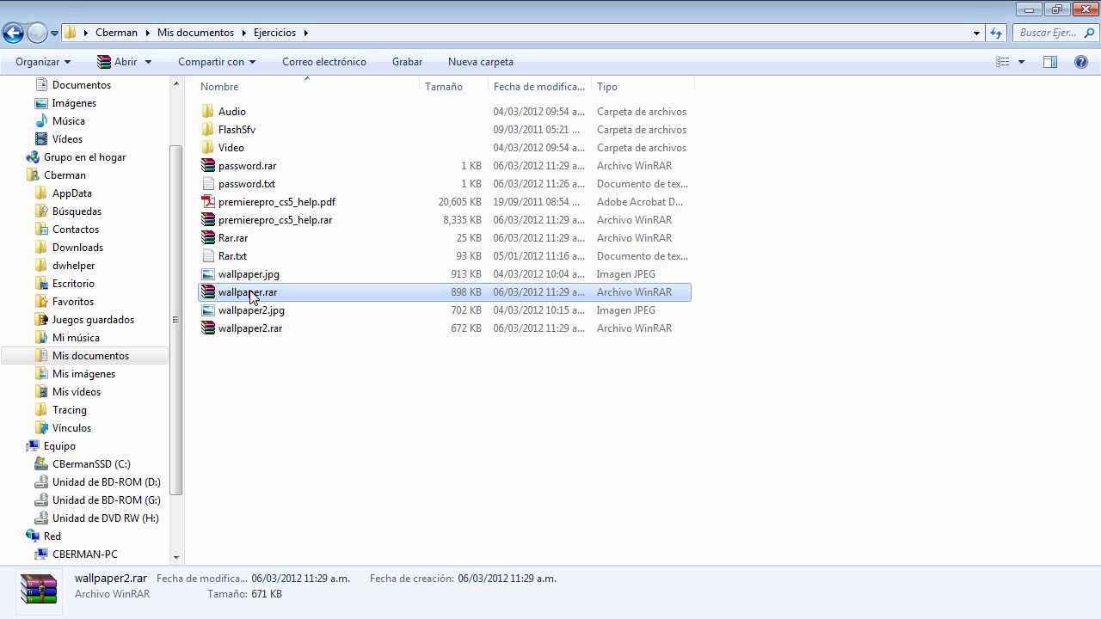
left_click(238, 238)
left_click(234, 222)
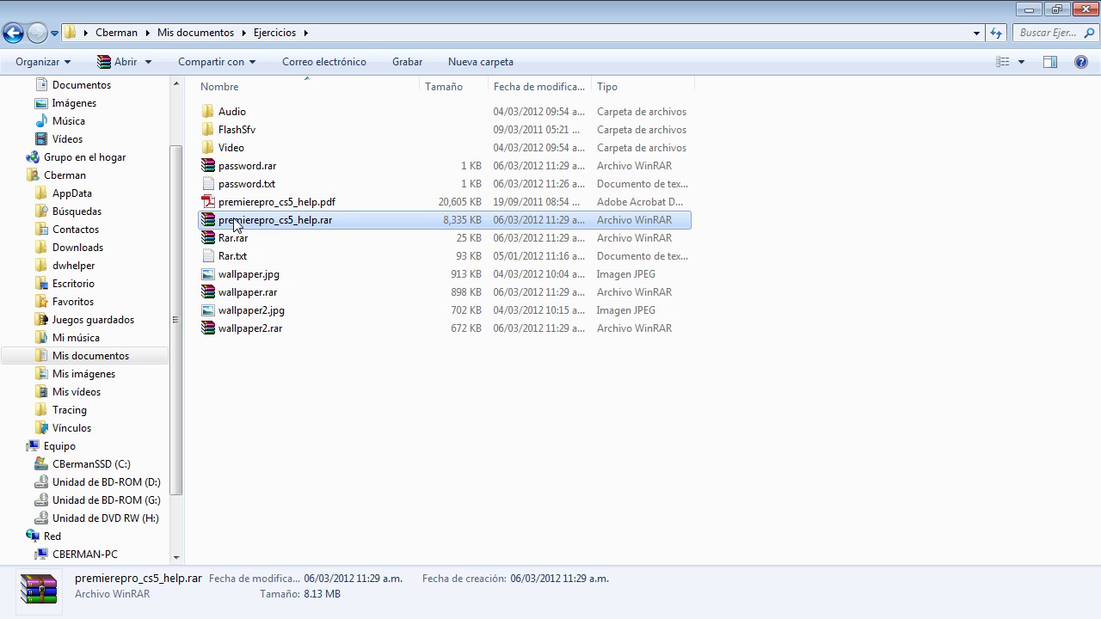
left_click(249, 168)
double_click(249, 168)
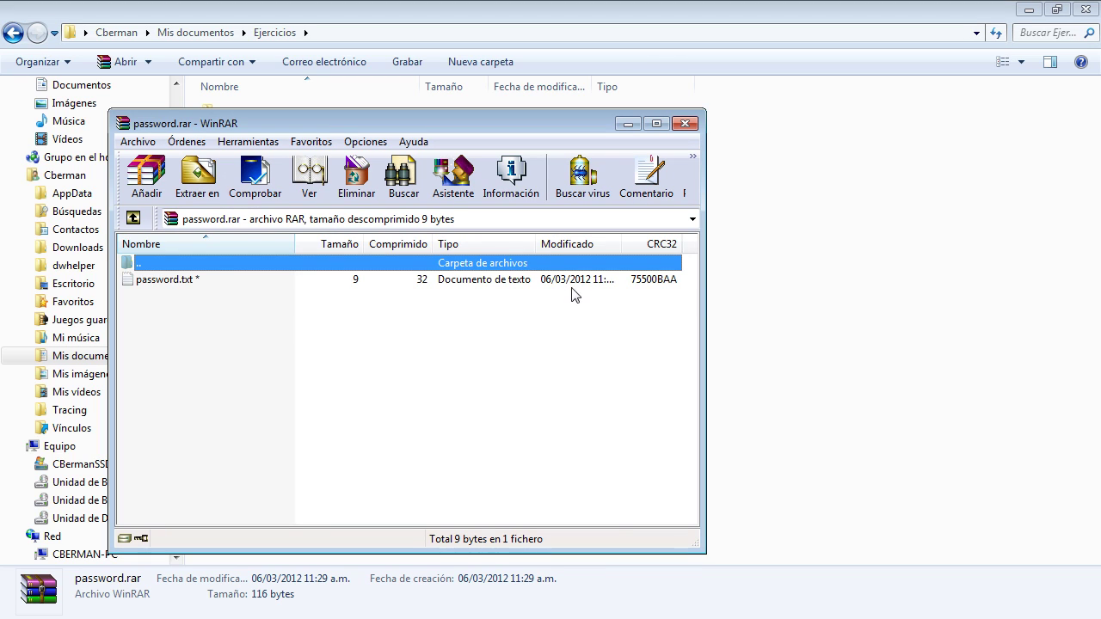
left_click_drag(269, 124, 493, 119)
left_click(909, 118)
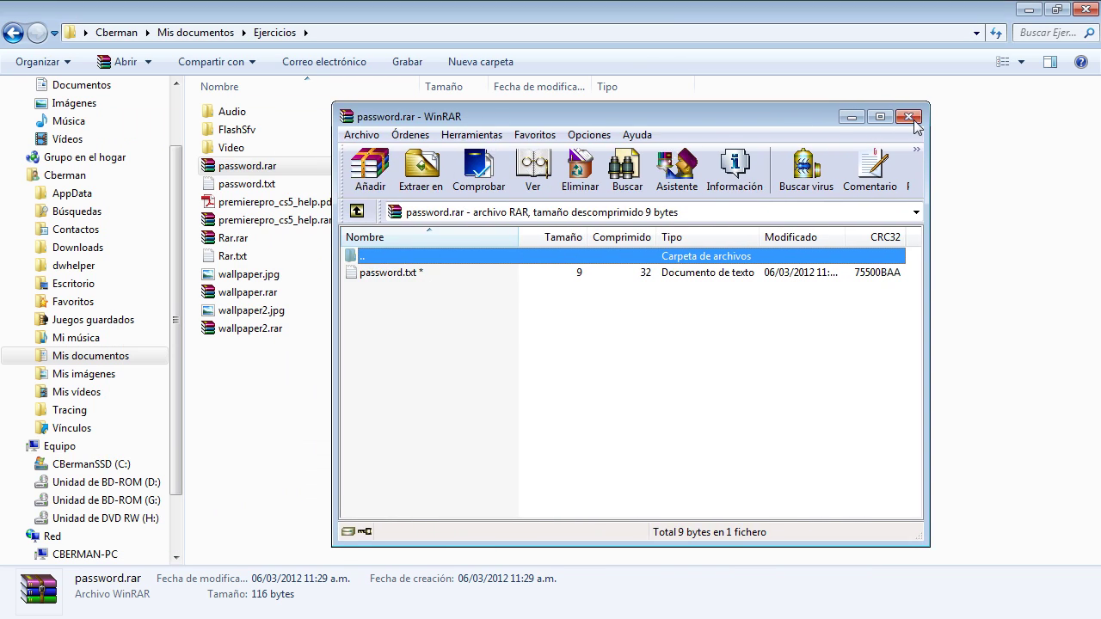
Step: Sort the list by Tipo and select the five .rar archives
left_click(660, 92)
left_click(346, 431)
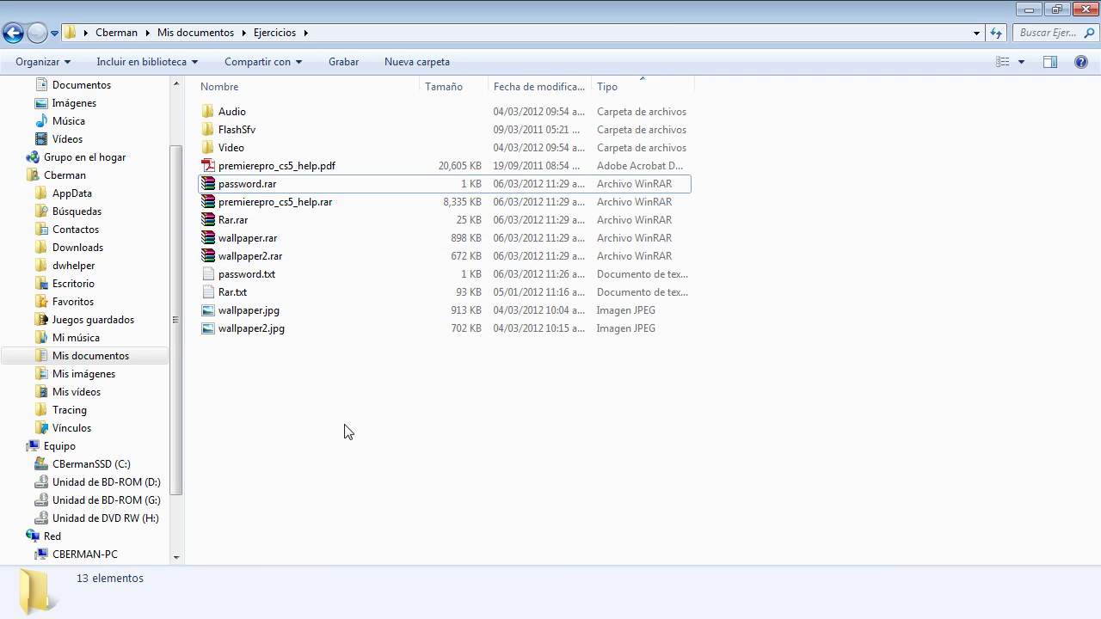
left_click(265, 258)
left_click(237, 186, "shift")
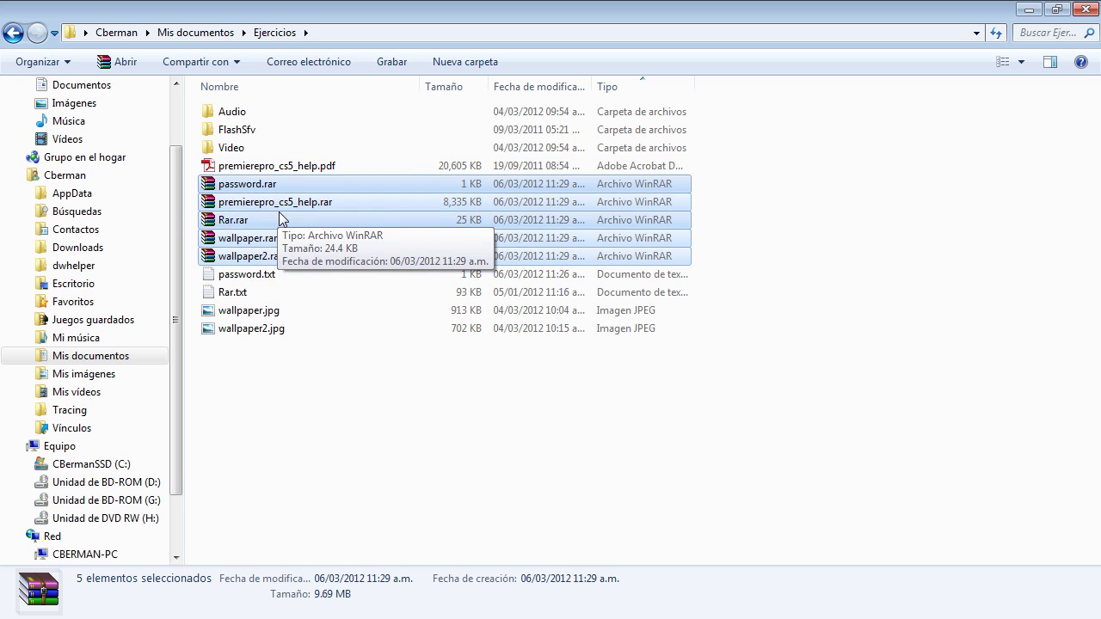
Step: Extract each .rar into separate folders, entering the password once with 'Usar para todos los archivos'
right_click(246, 204)
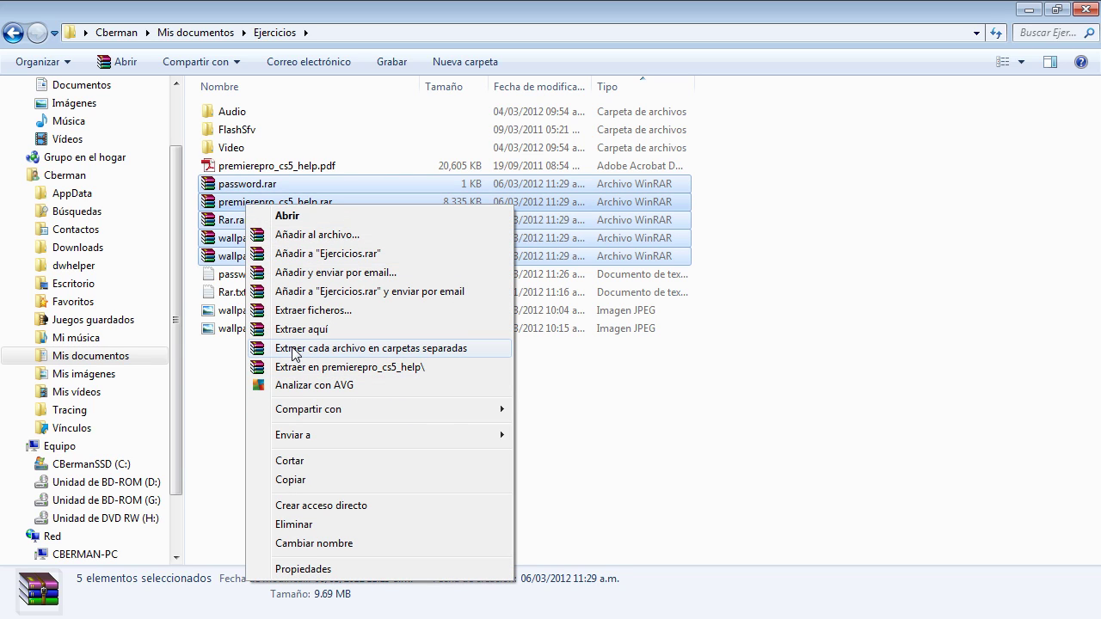
left_click(463, 359)
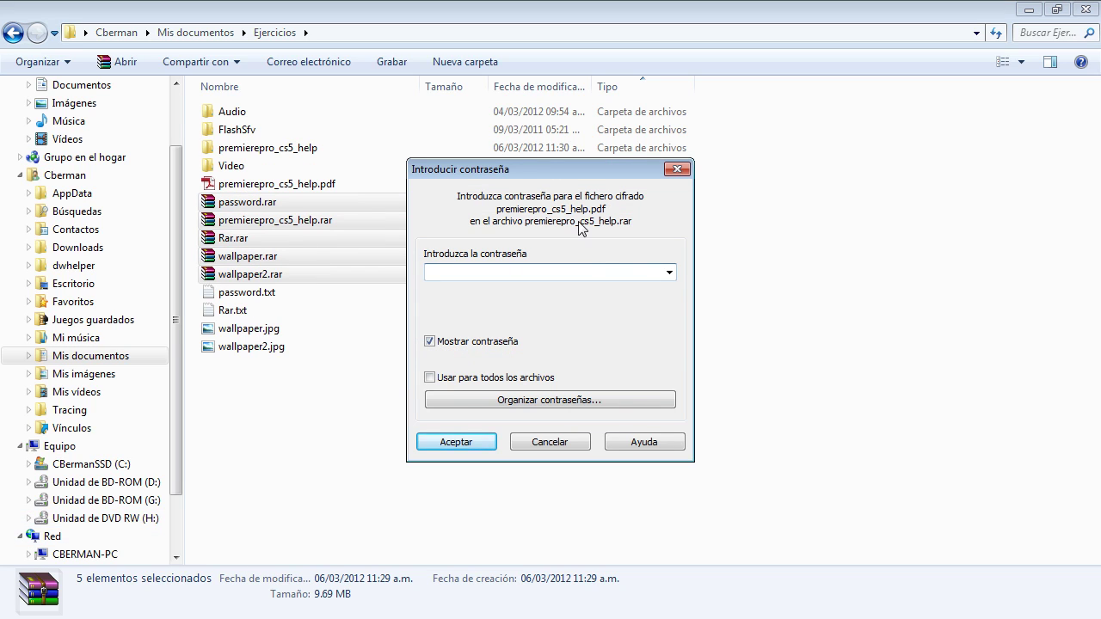
left_click_drag(538, 170, 571, 148)
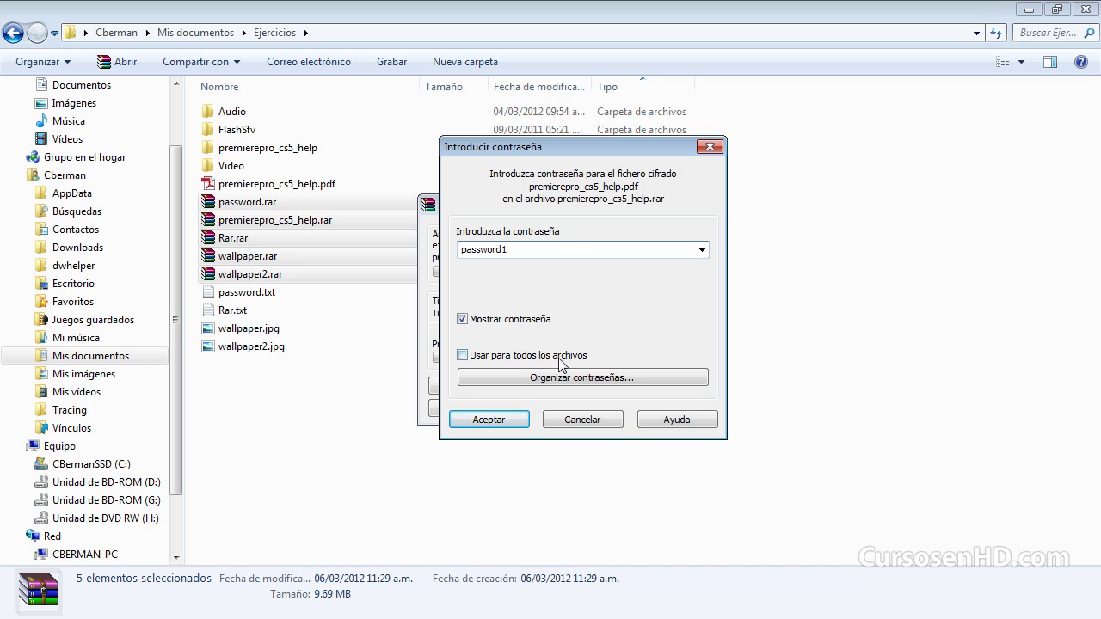
left_click(462, 355)
left_click_drag(523, 250, 450, 249)
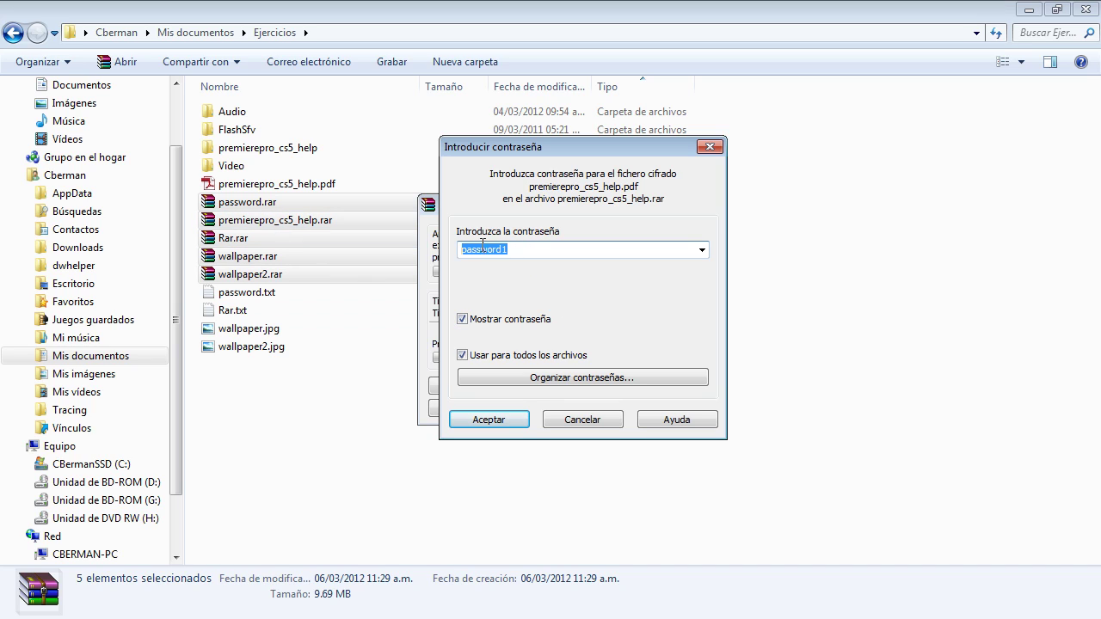
left_click(542, 256)
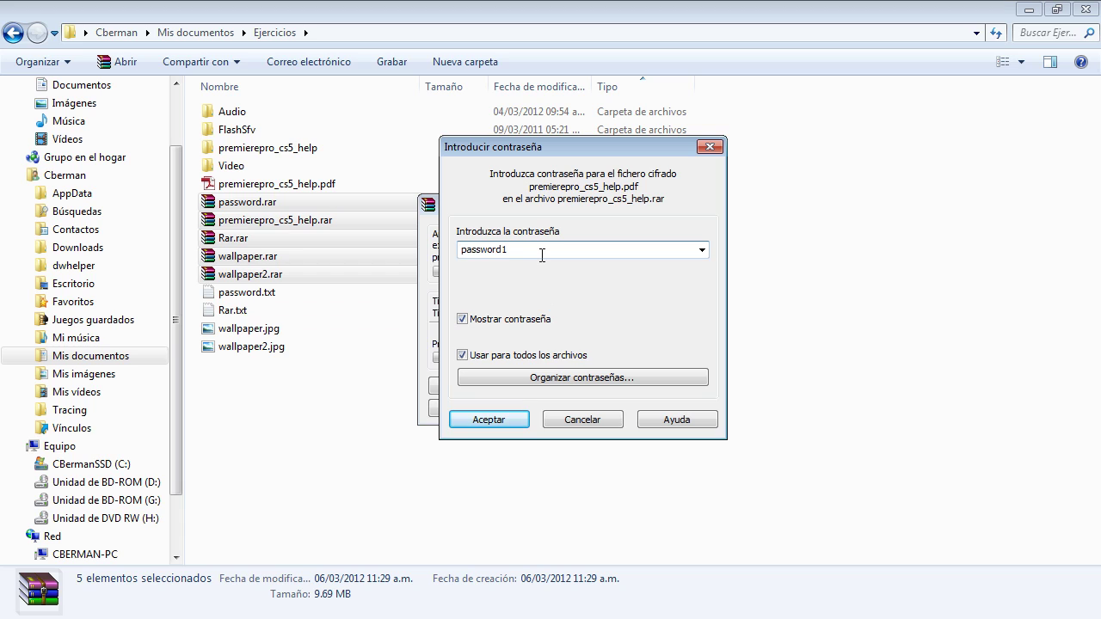
key("Return")
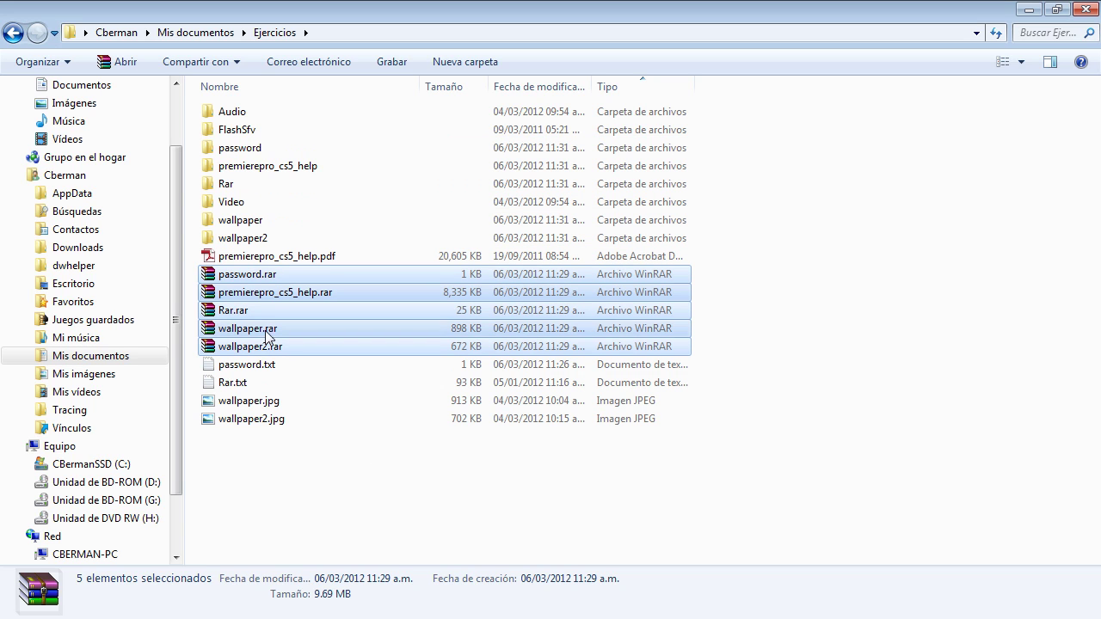
left_click(258, 293)
left_click(238, 346)
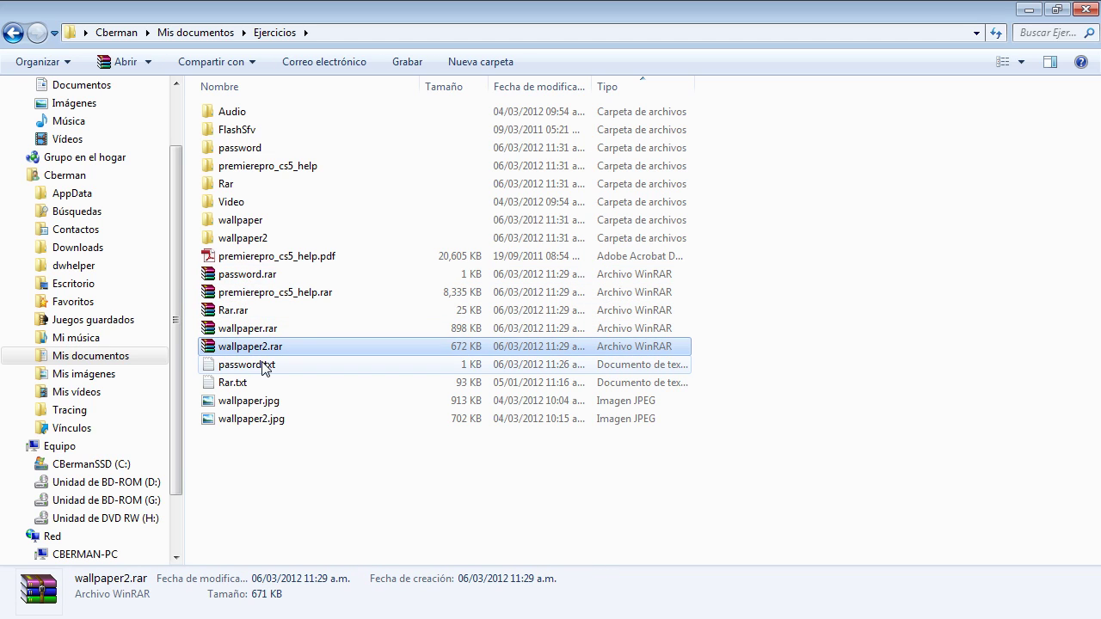
left_click(283, 292)
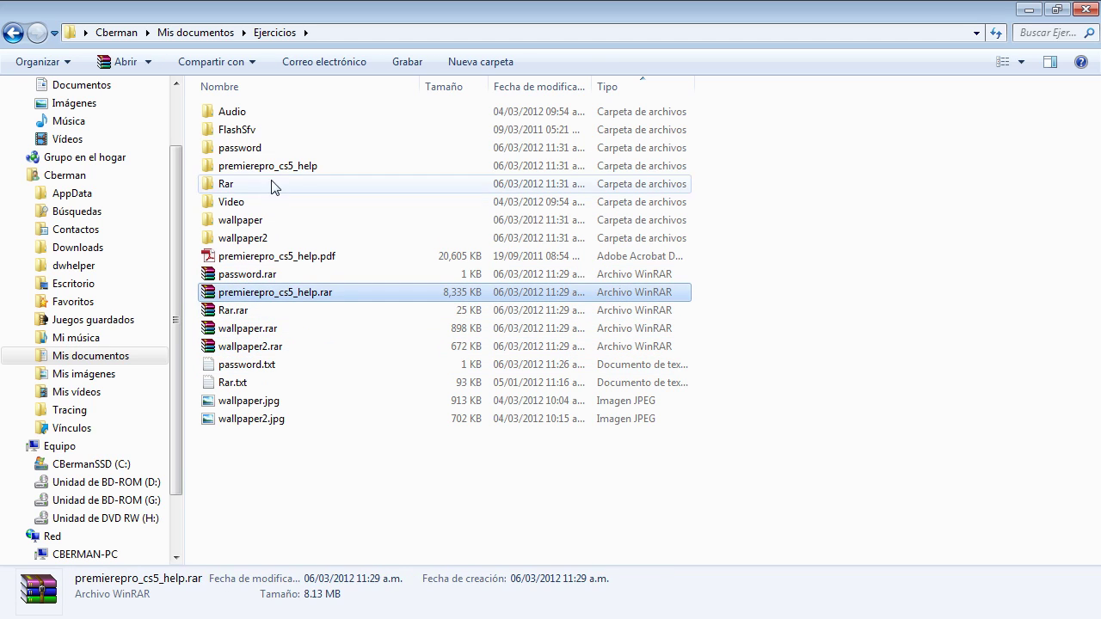
left_click(268, 165)
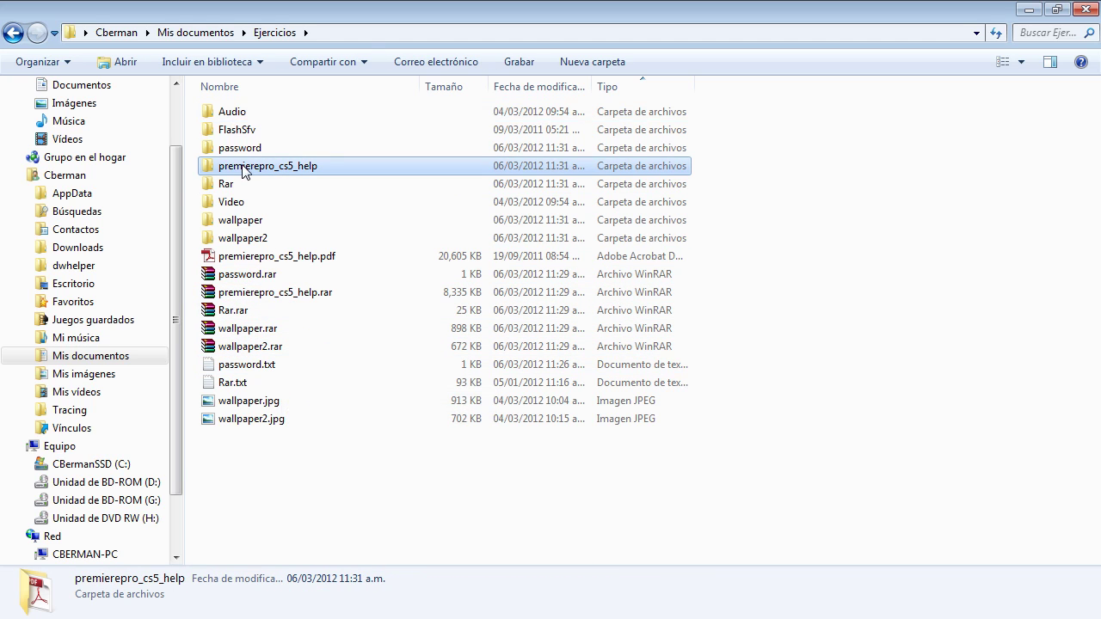
double_click(244, 167)
key("BackSpace")
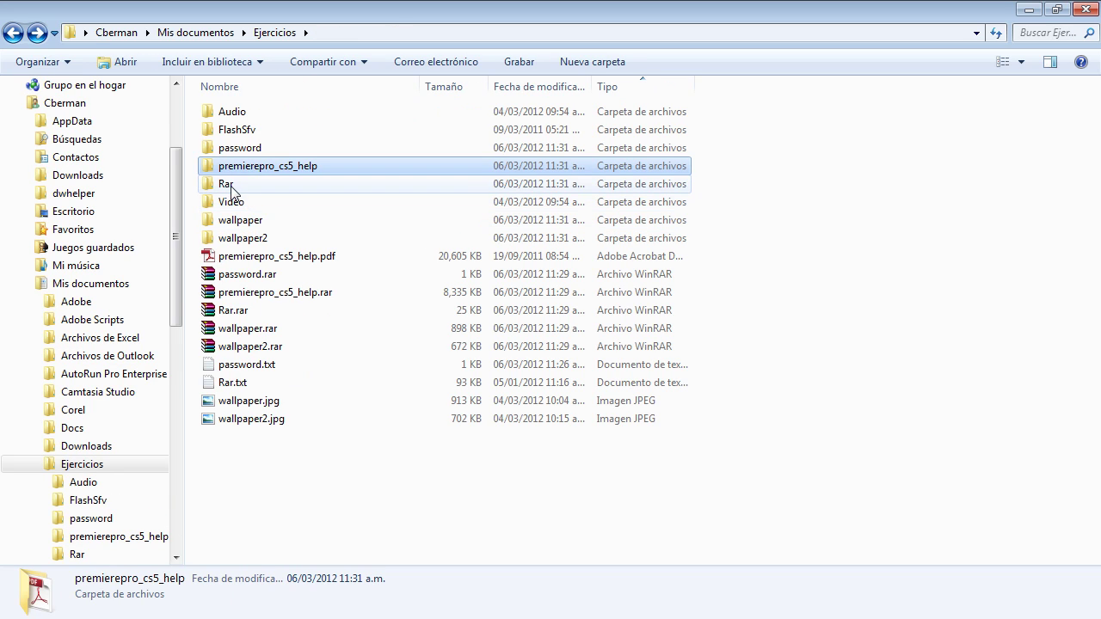
double_click(229, 185)
key("BackSpace")
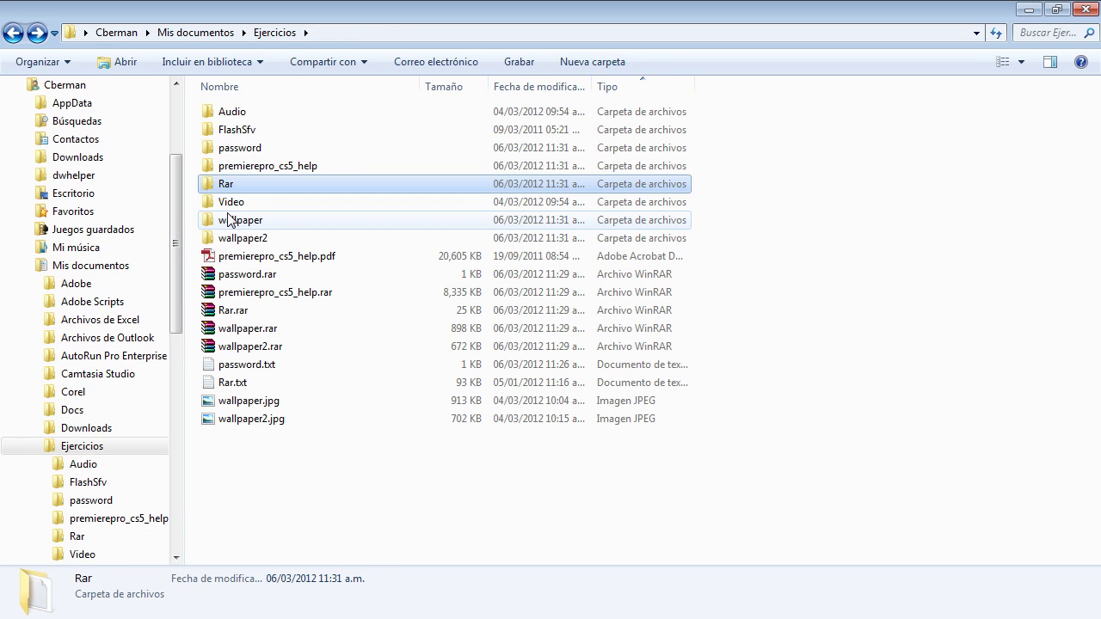
double_click(240, 222)
key("BackSpace")
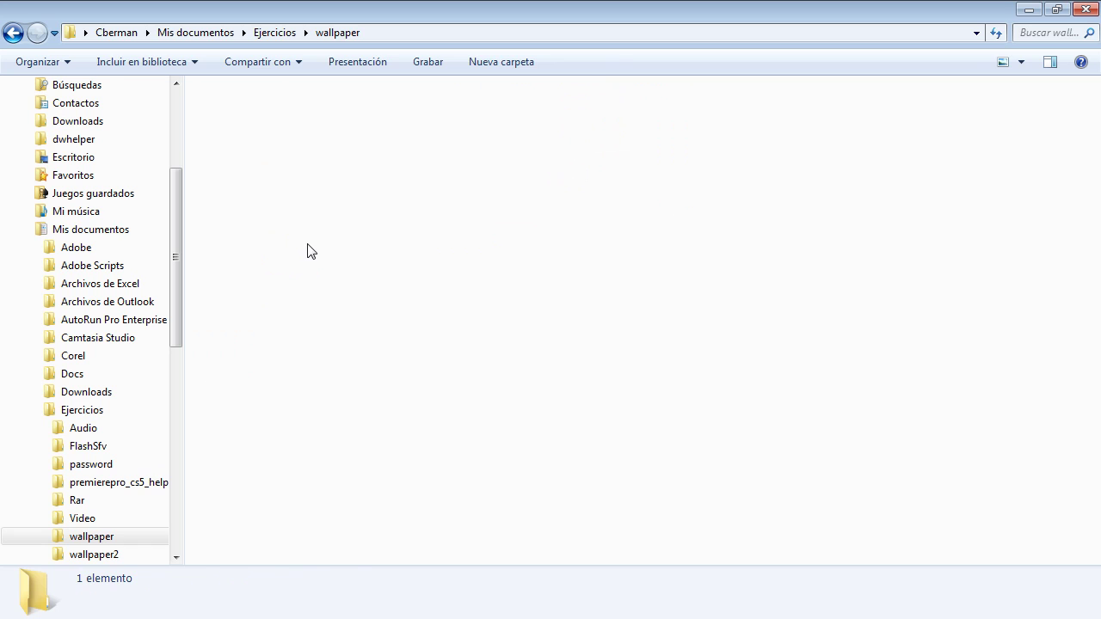
double_click(249, 239)
key("BackSpace")
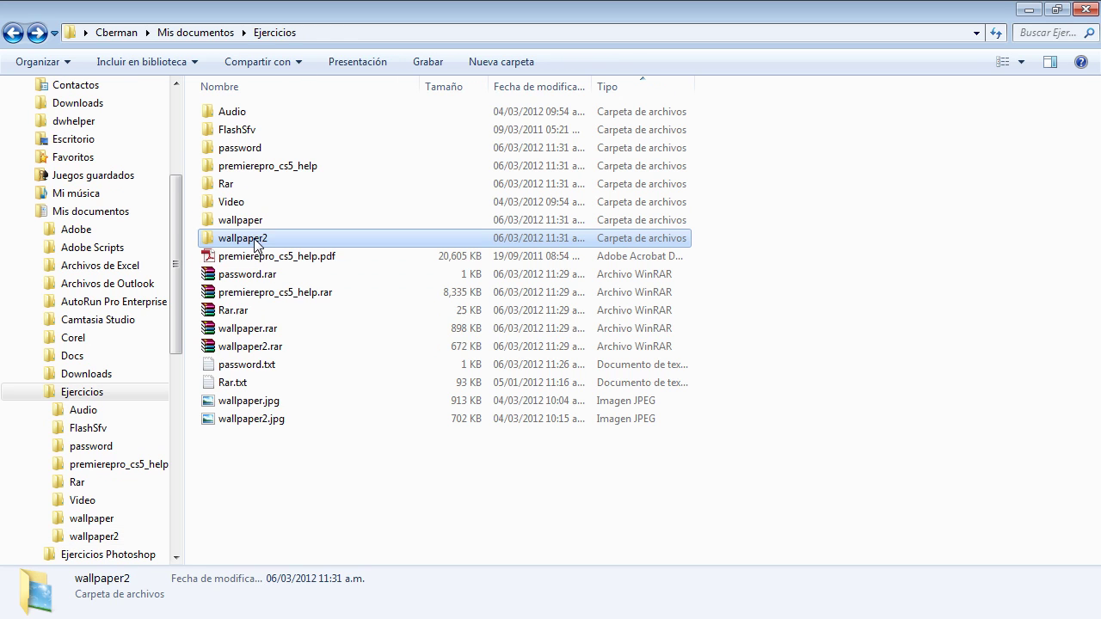